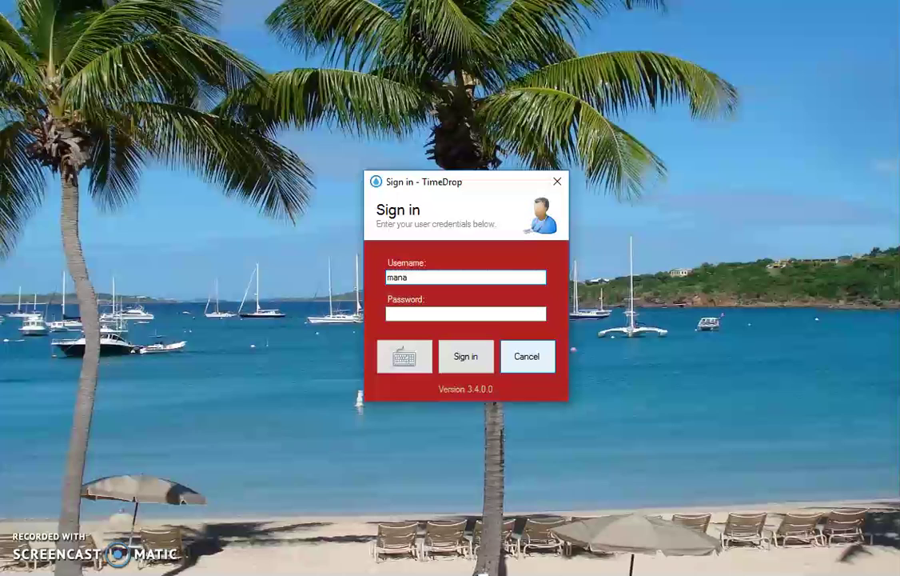
Enter the manager account's password and submit it to reach the TimeDrop main menu
click(466, 314)
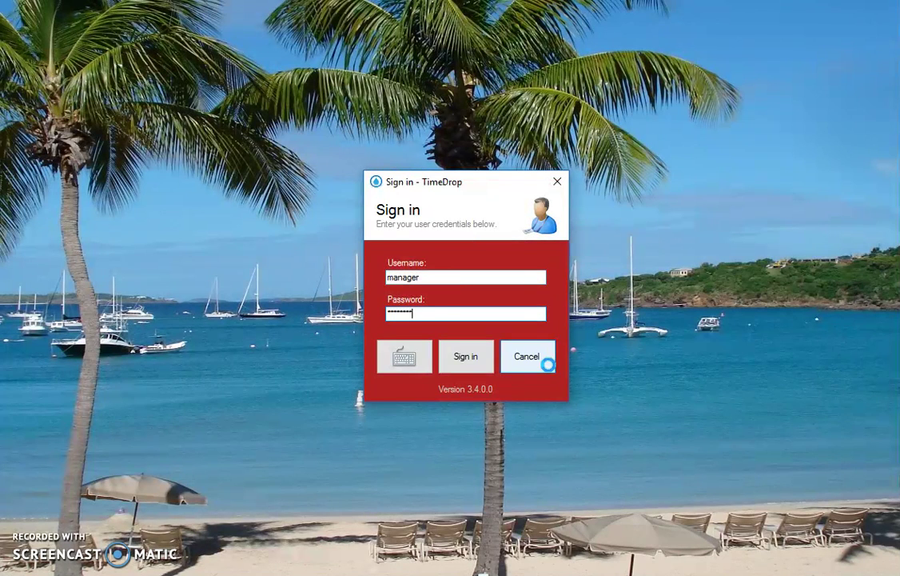
key(Return)
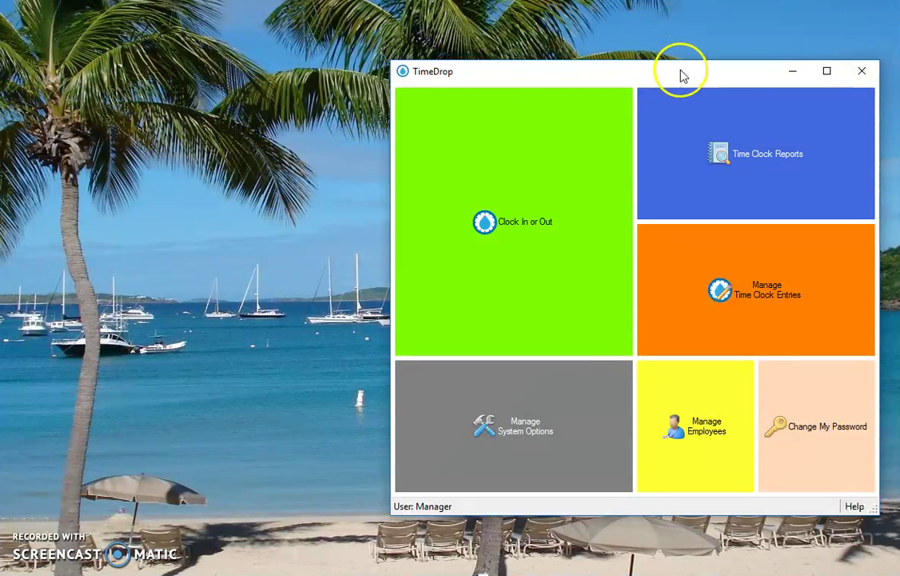
Change the group name from Department to 'Job Codes' in System Options and save it
drag(681, 75, 532, 91)
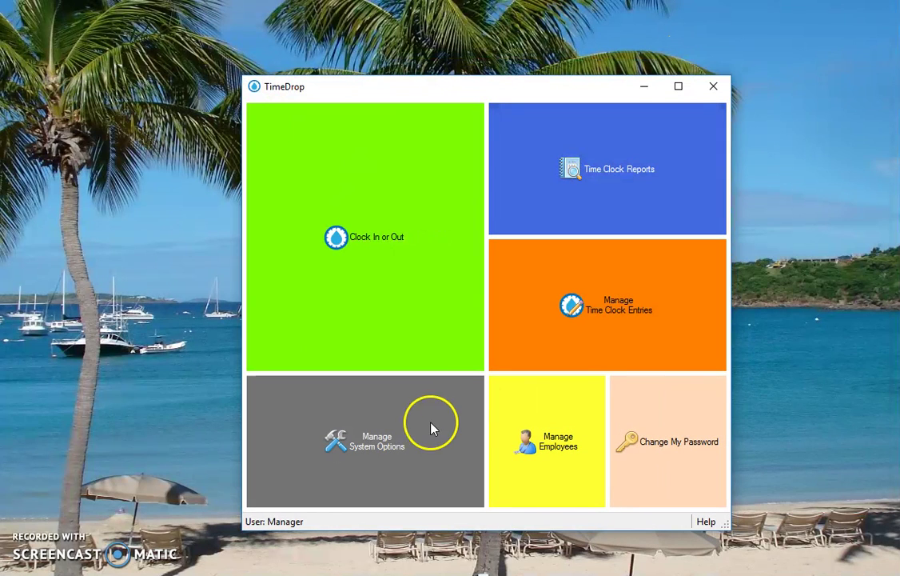
click(399, 459)
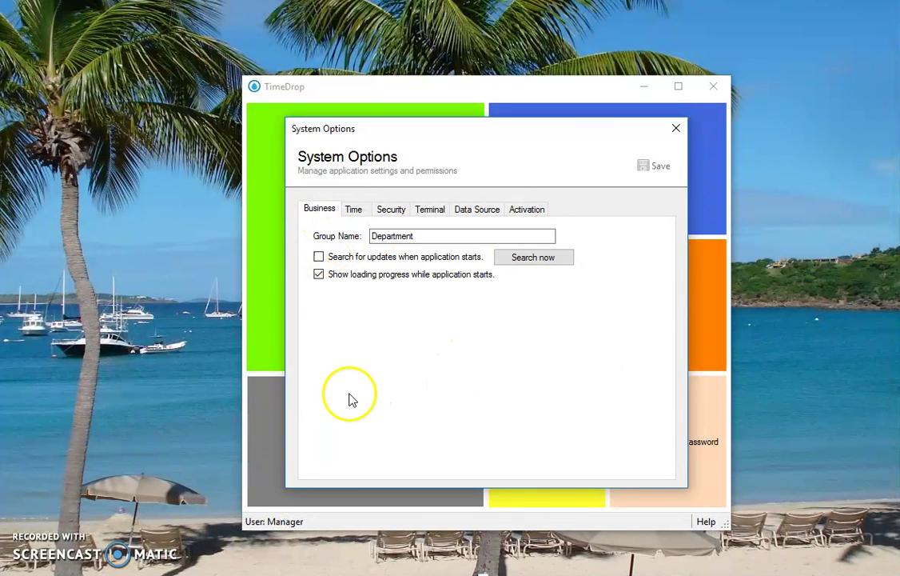
double_click(462, 238)
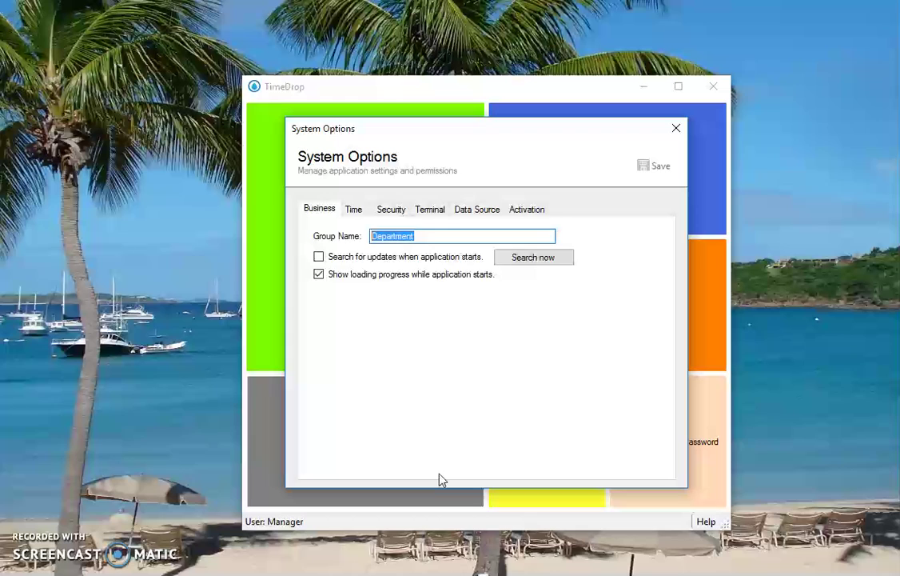
text(Job Codes)
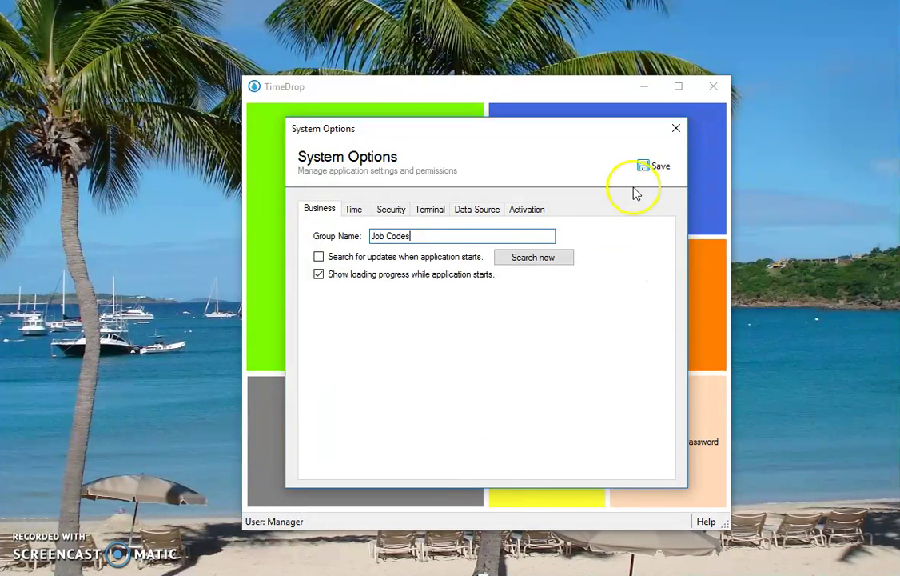
click(654, 166)
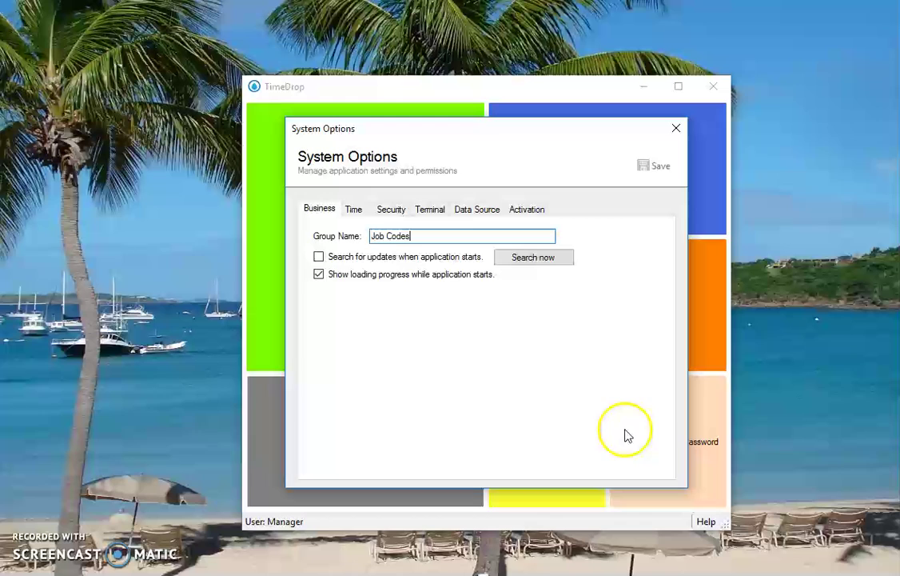
click(677, 128)
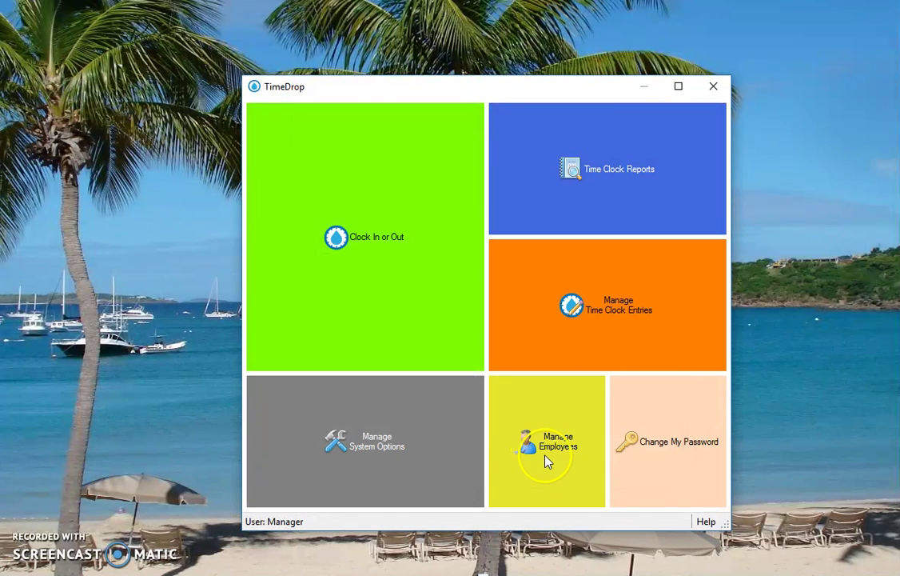
Open Manage Employees and show an employee's Job Codes tab with memberships and ownership
click(550, 462)
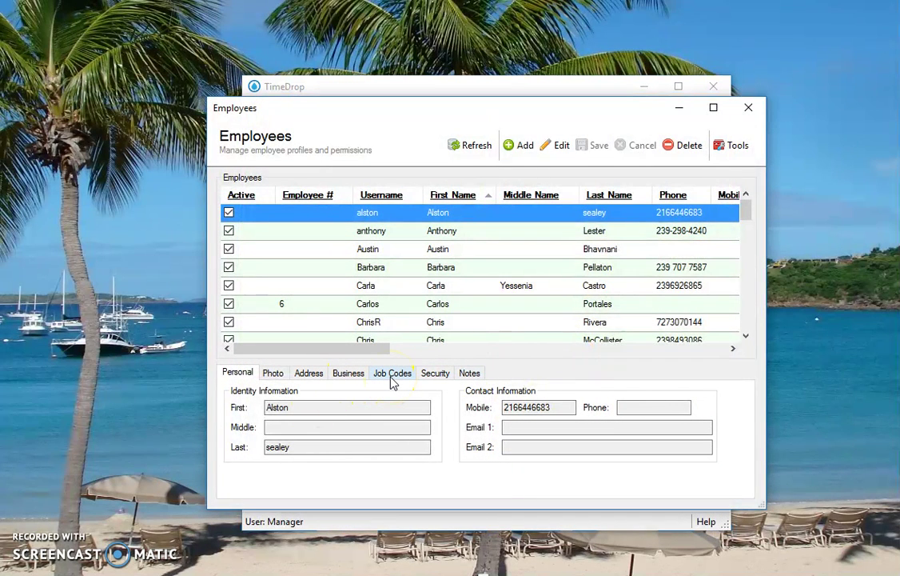
drag(377, 350, 353, 388)
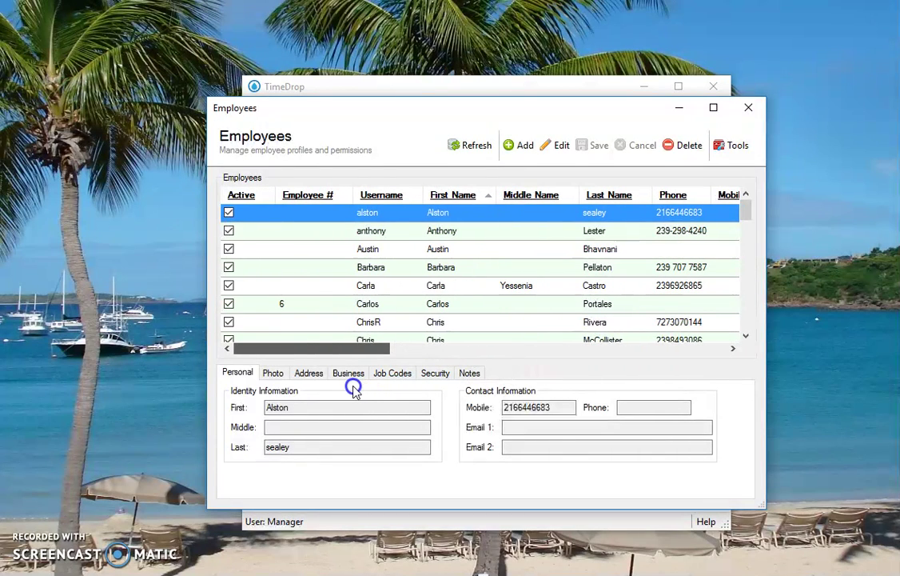
click(394, 373)
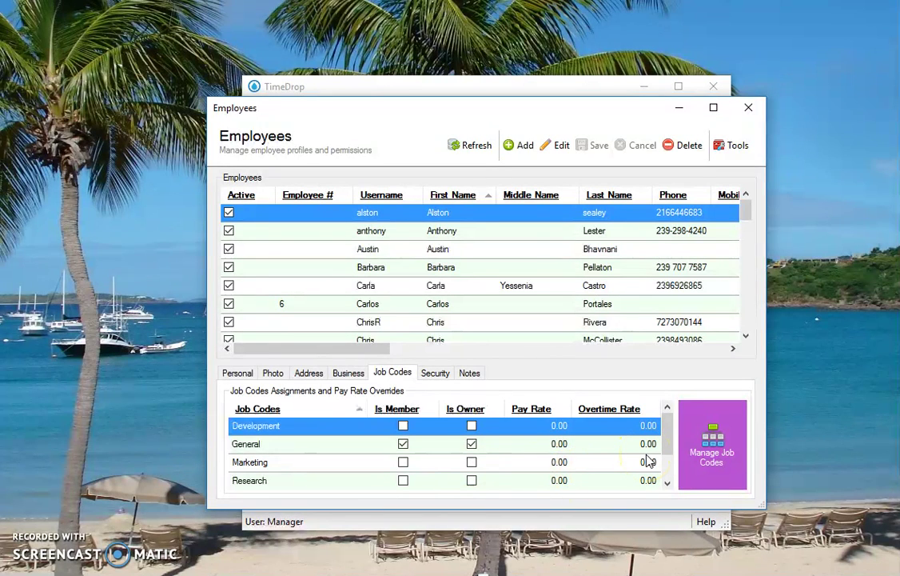
Add the new job code 123986 in Manage Job Codes
click(718, 467)
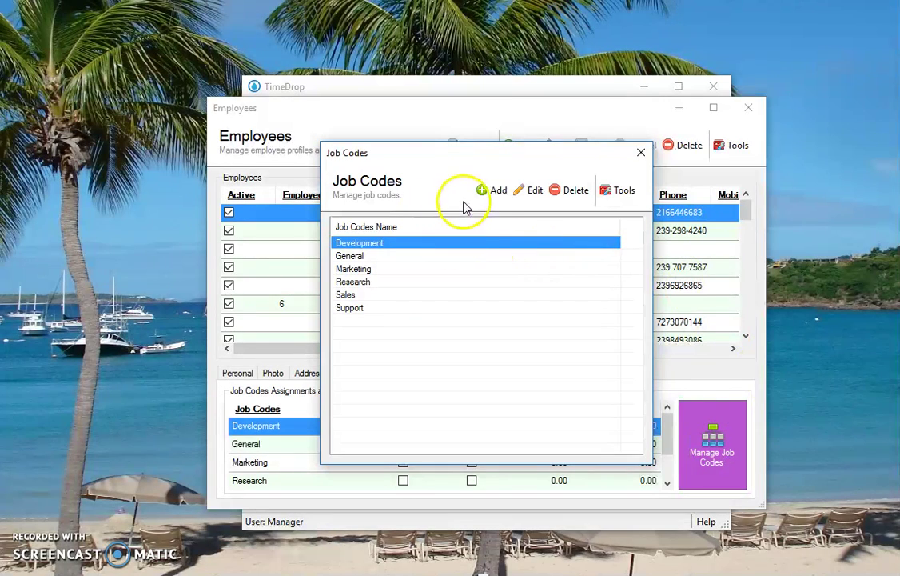
click(493, 190)
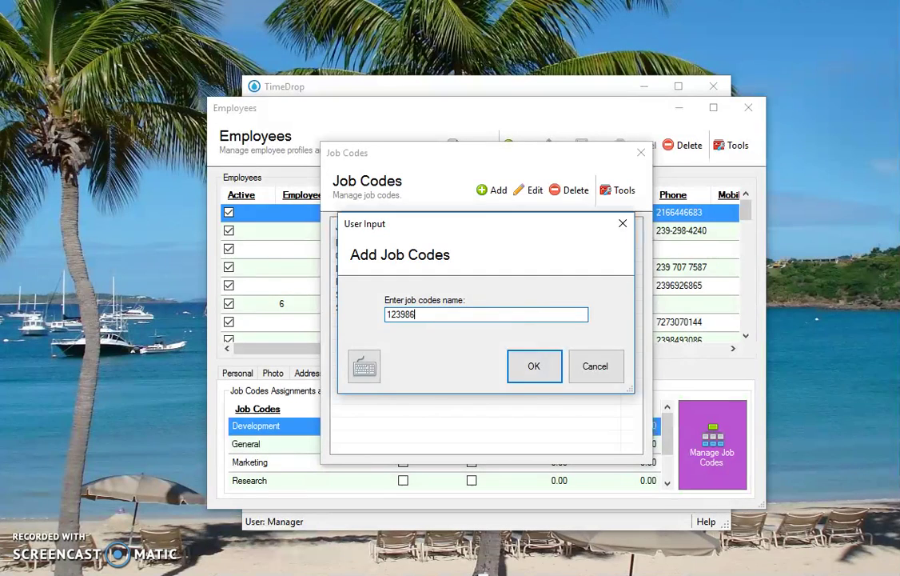
click(520, 376)
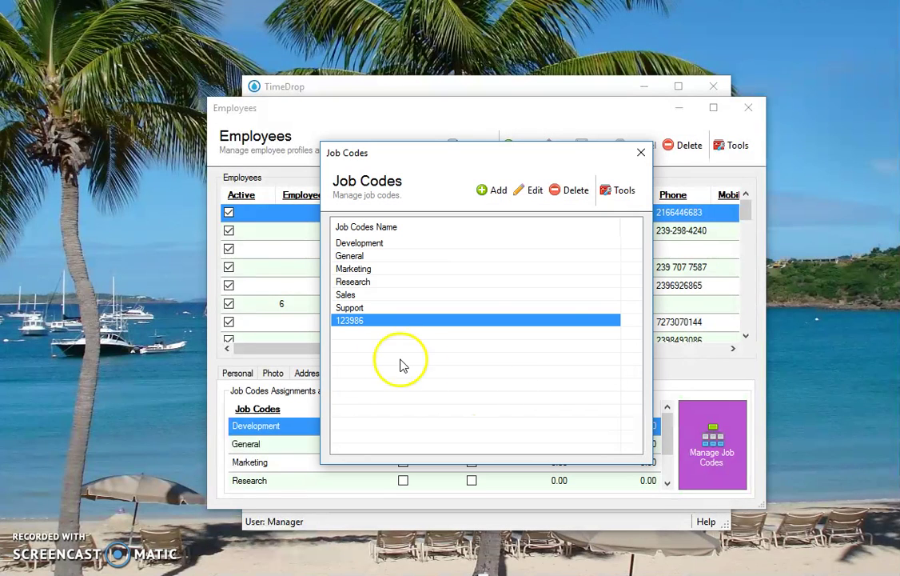
click(641, 152)
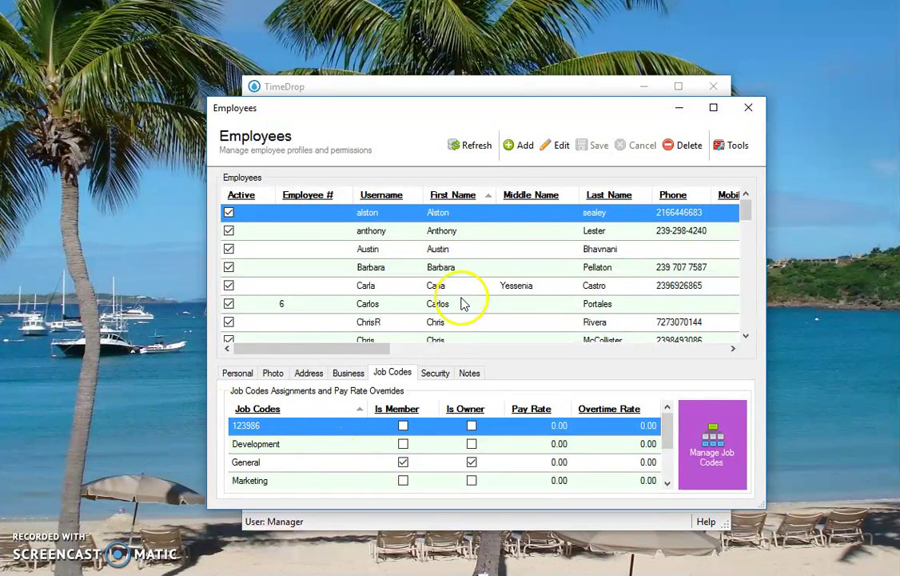
click(470, 232)
click(468, 248)
click(467, 267)
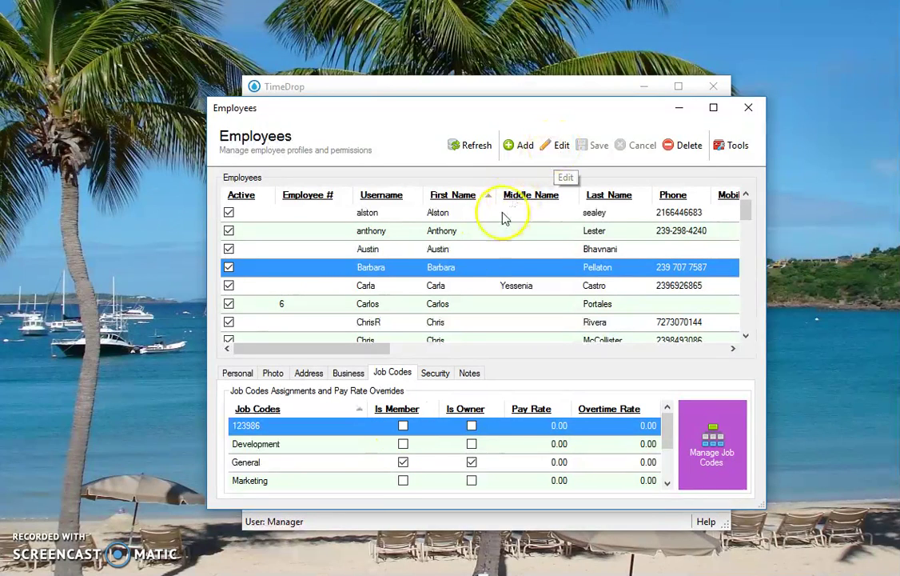
double_click(462, 267)
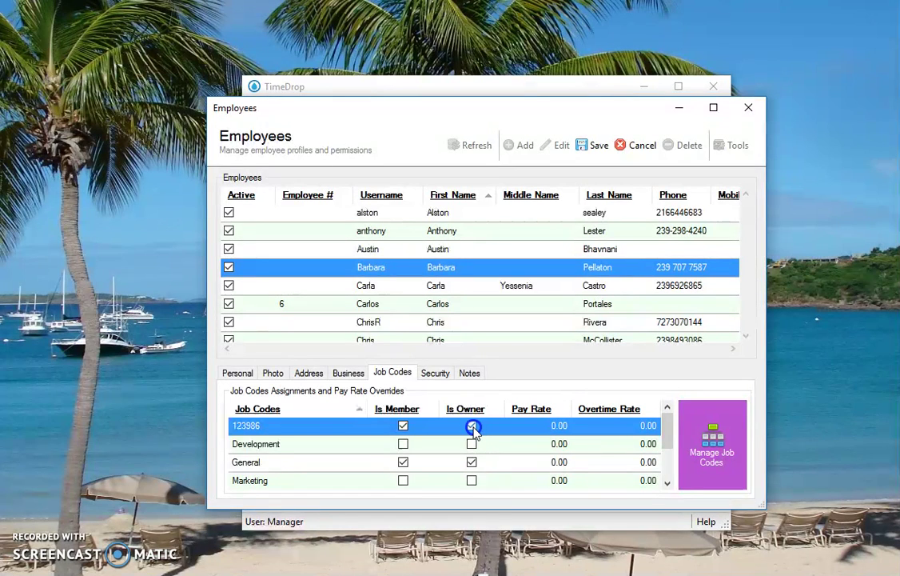
click(444, 432)
click(472, 426)
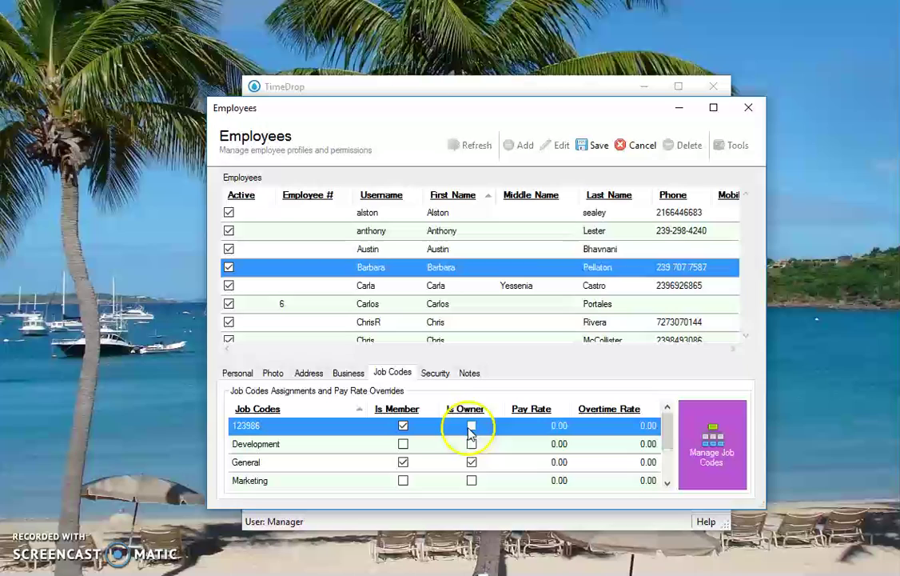
click(471, 462)
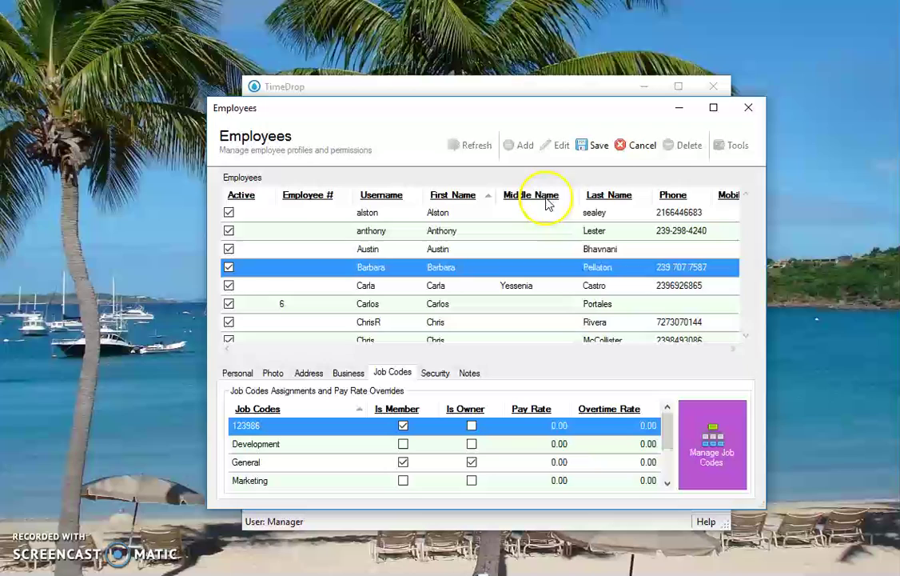
click(640, 146)
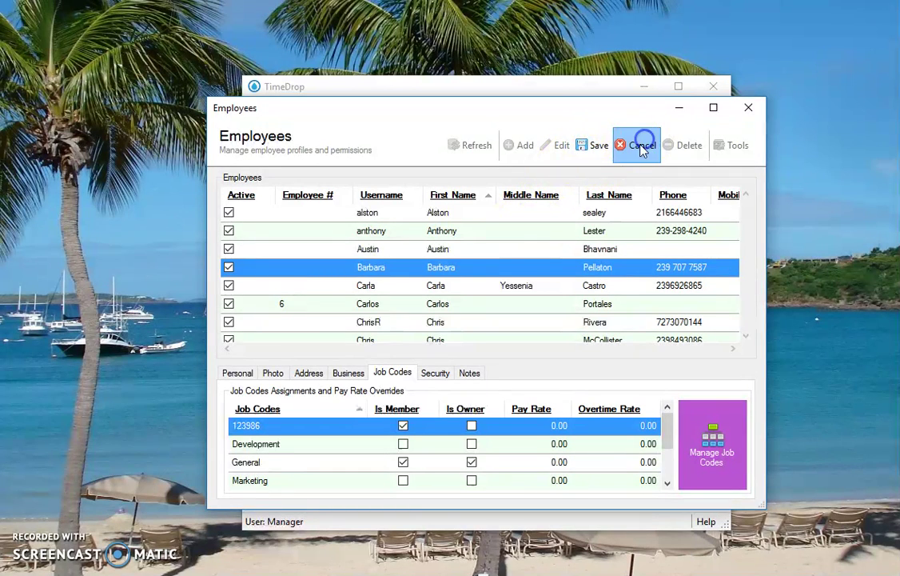
Tick Is Member for Development, Marketing, Support, Sales and Research on the second employee, then save
scroll(474, 301, down, 5)
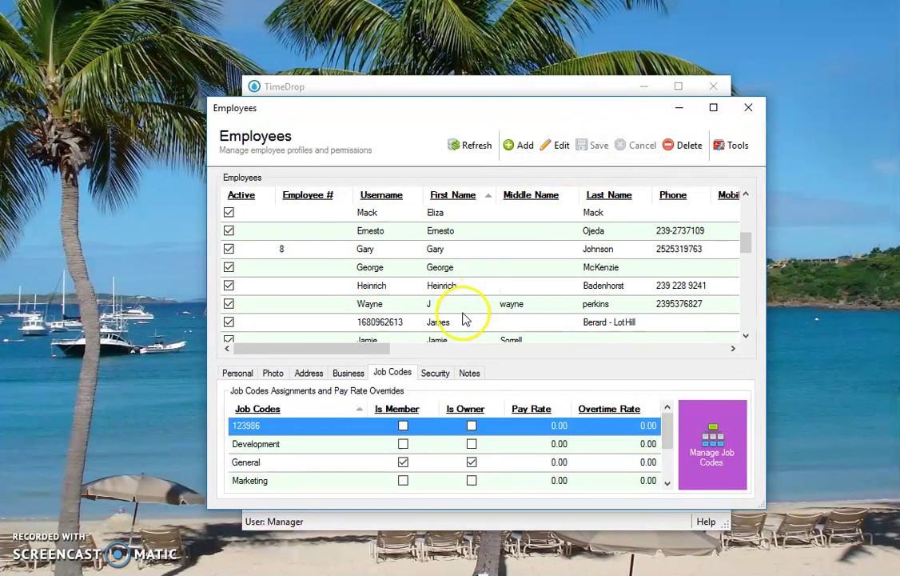
double_click(461, 321)
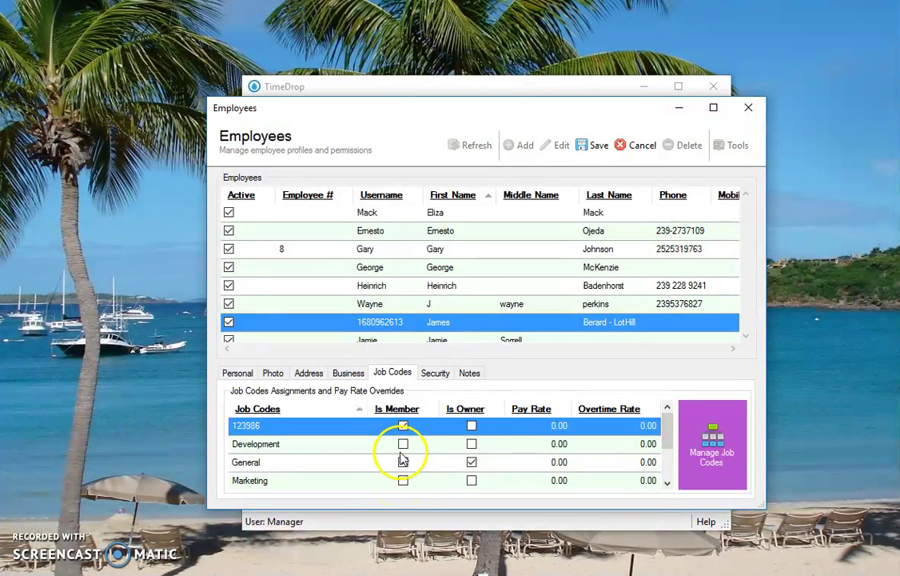
click(403, 444)
click(403, 480)
scroll(404, 482, down, 1)
scroll(405, 480, down, 1)
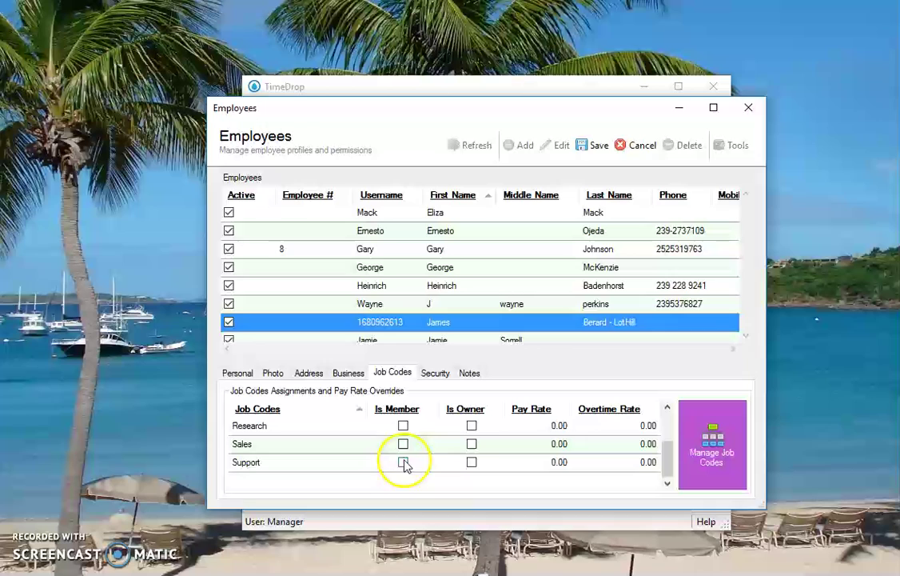
click(403, 463)
click(403, 444)
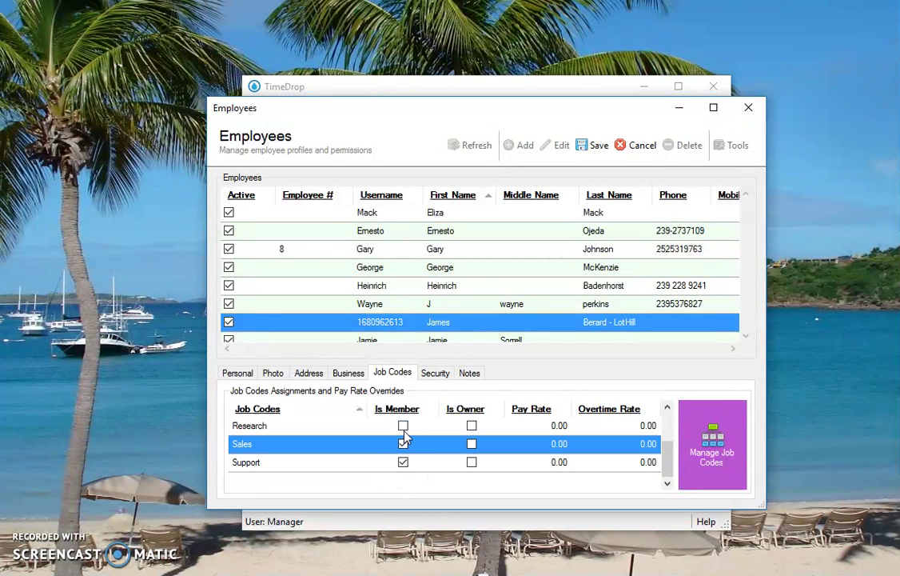
click(403, 426)
scroll(403, 438, up, 3)
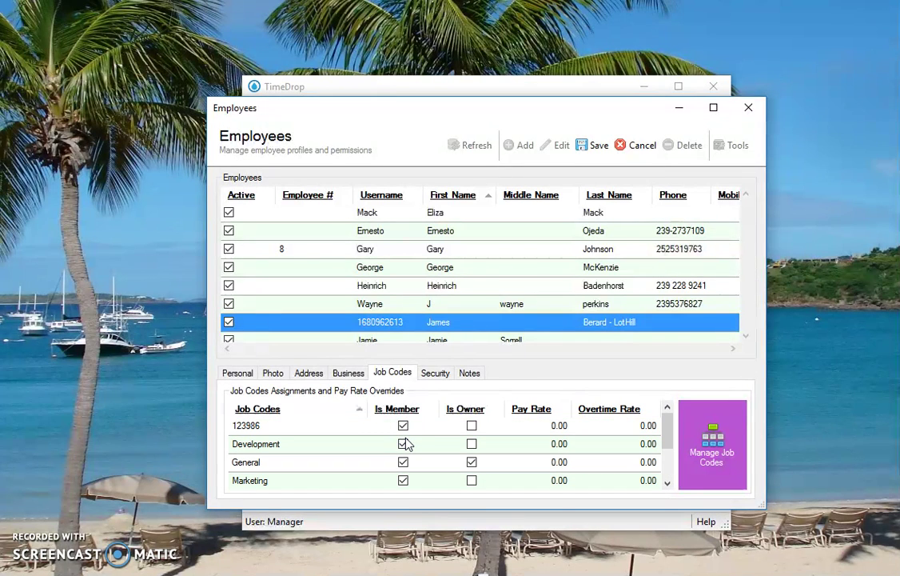
click(592, 147)
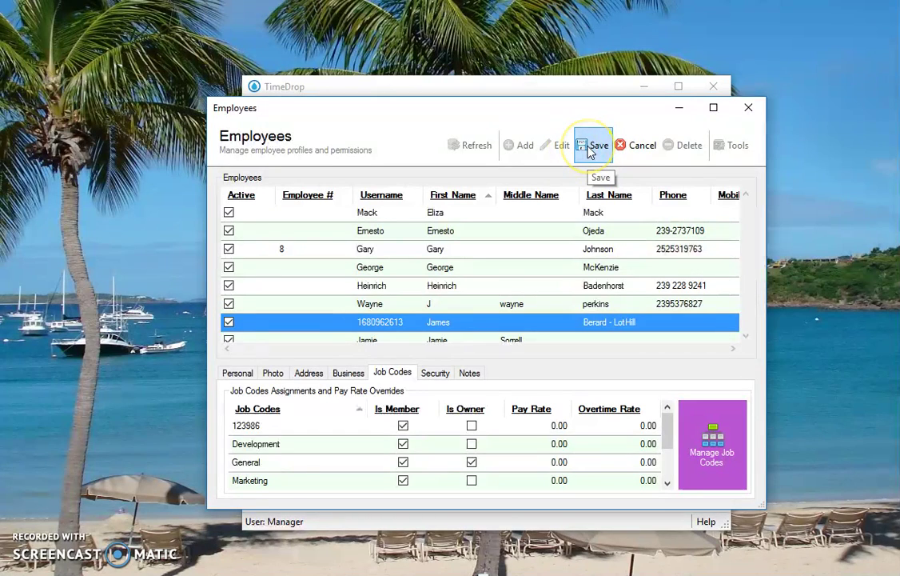
On the Security tab, replace the employee's username, set a new password, and save
click(435, 372)
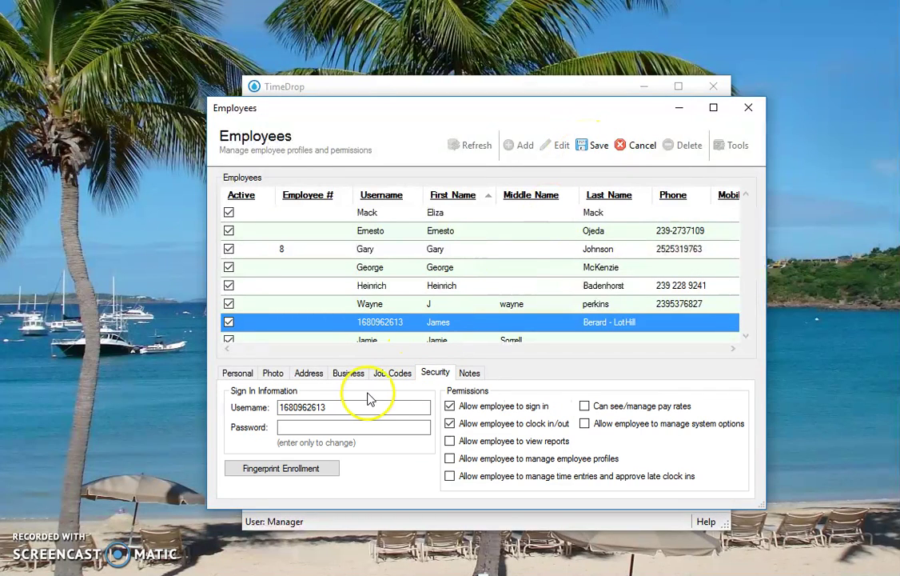
double_click(362, 408)
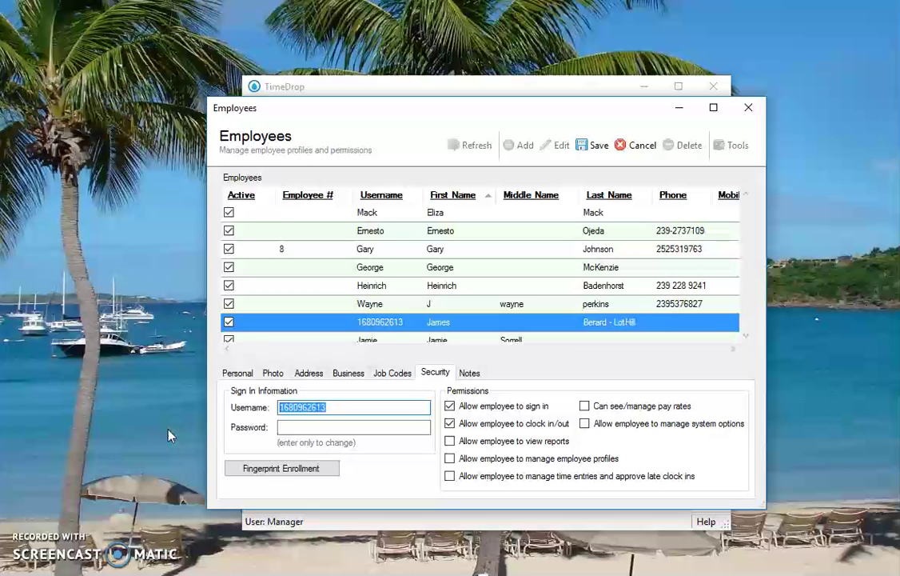
text(james)
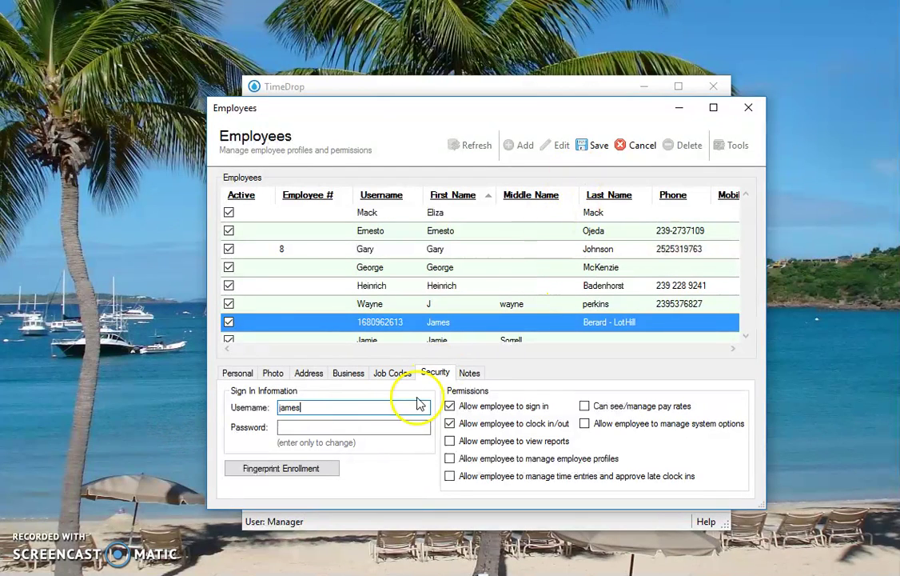
click(400, 430)
text(12)
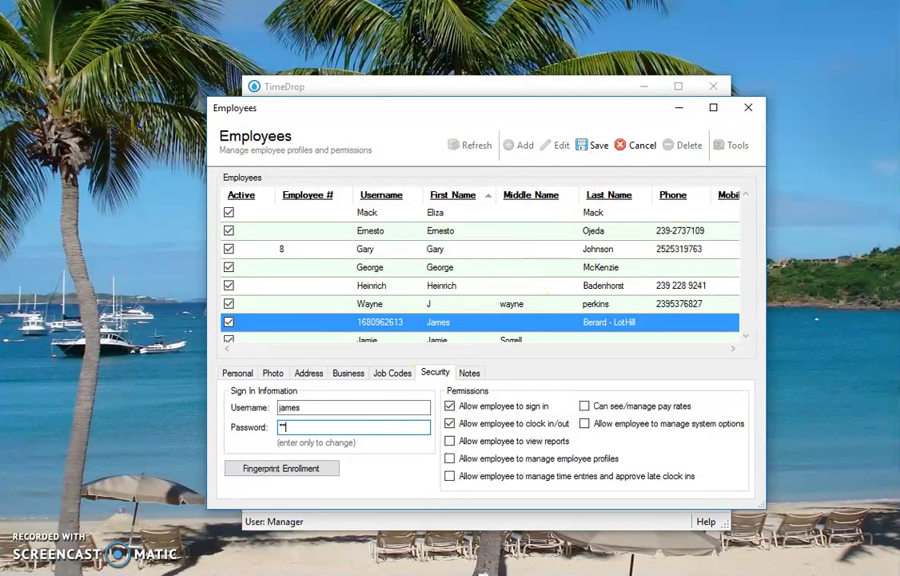
text(345678)
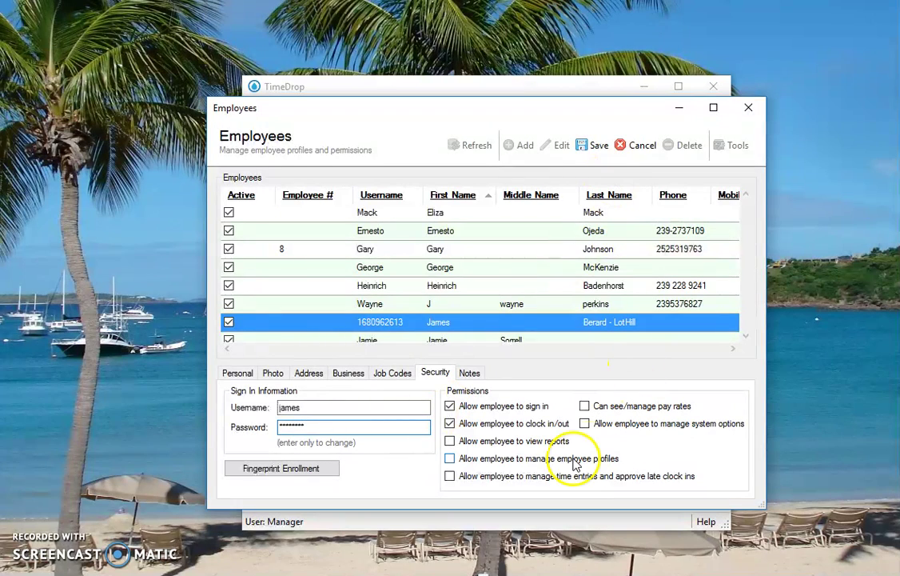
click(593, 156)
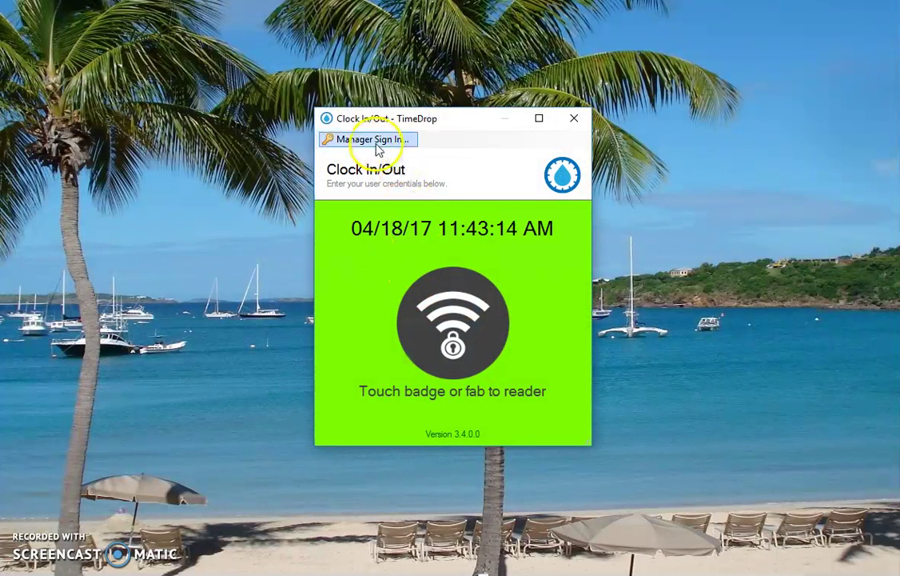
Sign in with the manager credentials
click(376, 140)
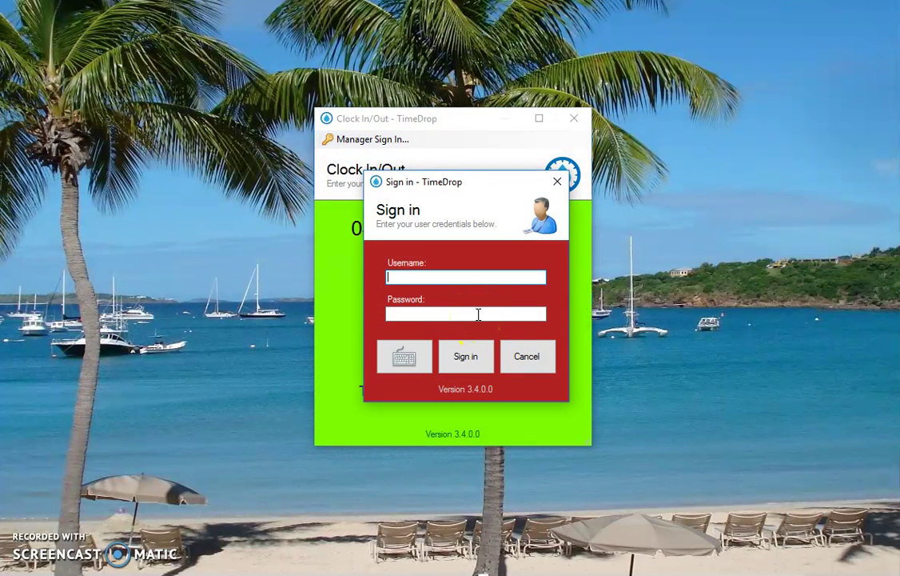
text(manager)
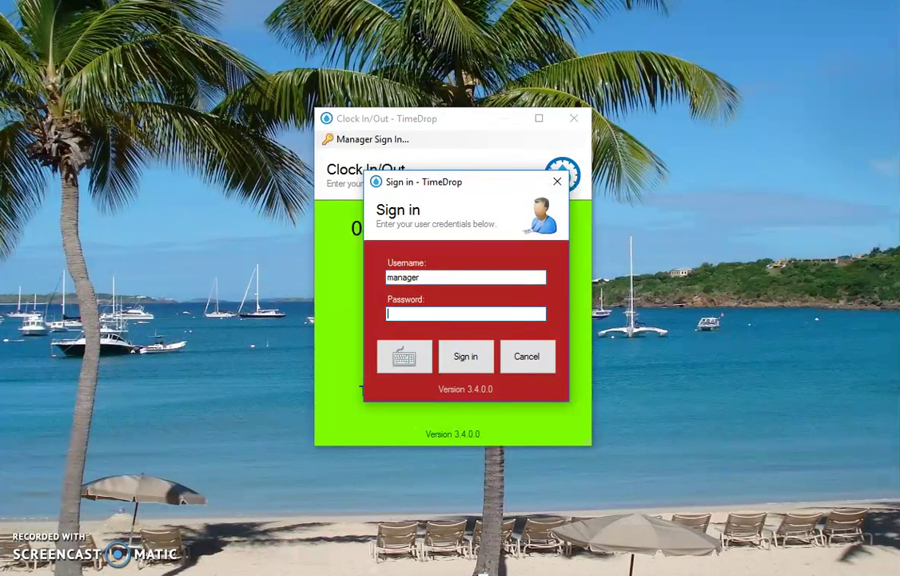
key(Return)
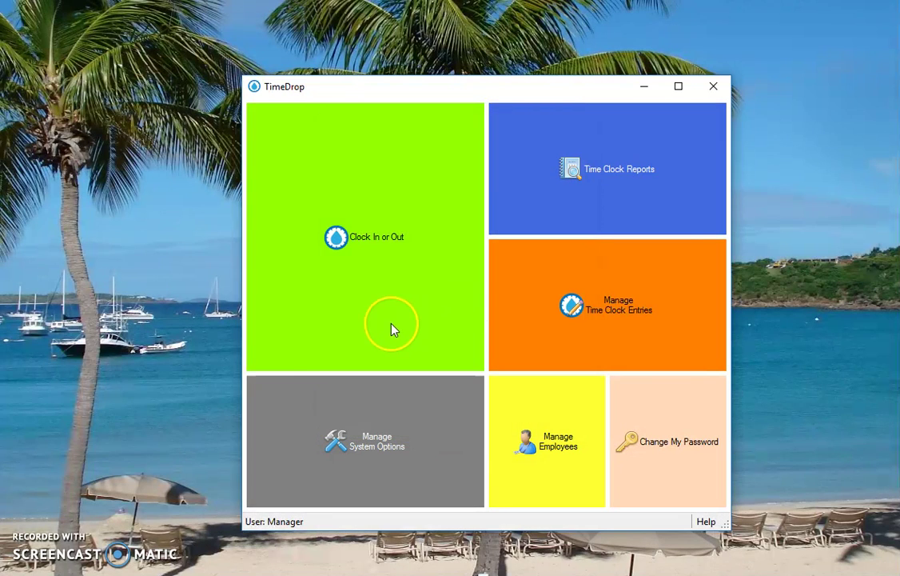
Turn off 'Require use of scanner' in the Terminal system options and save
click(343, 448)
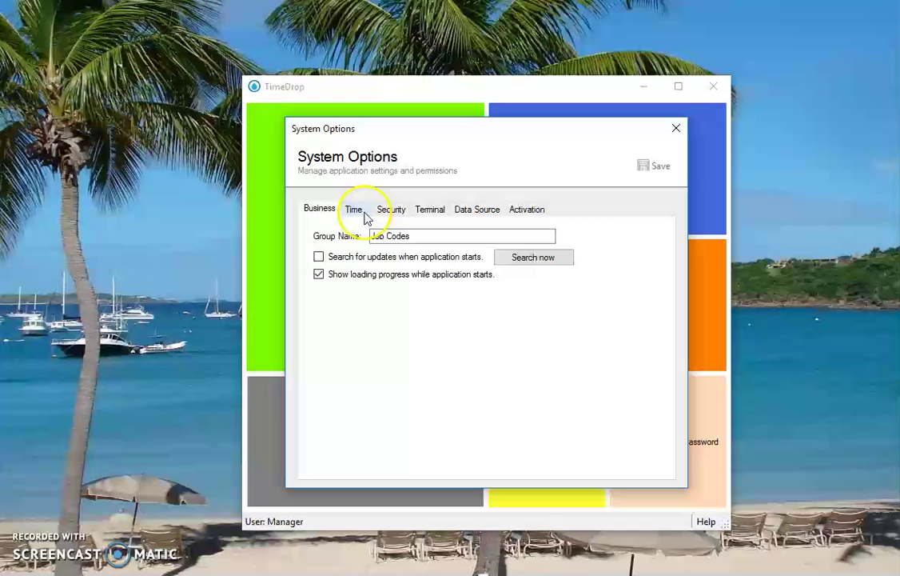
click(427, 211)
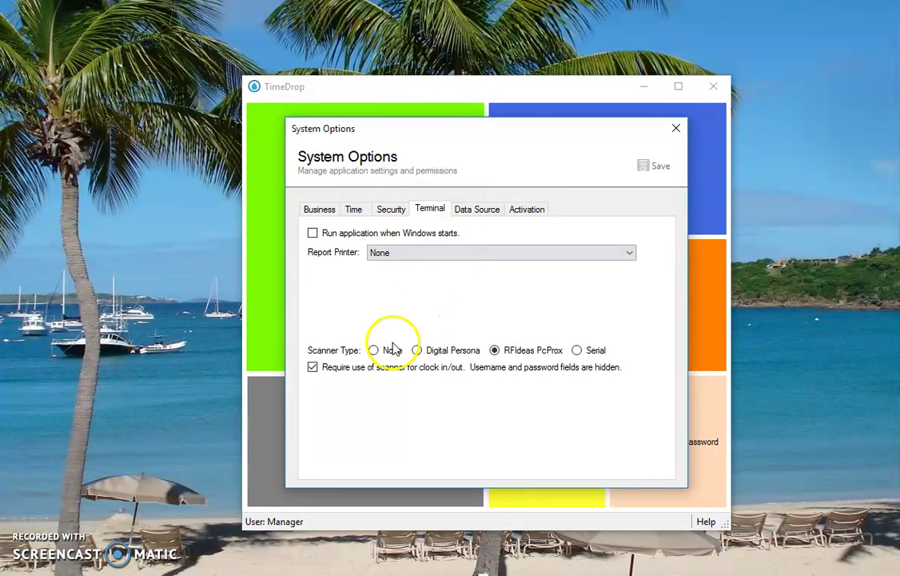
click(364, 368)
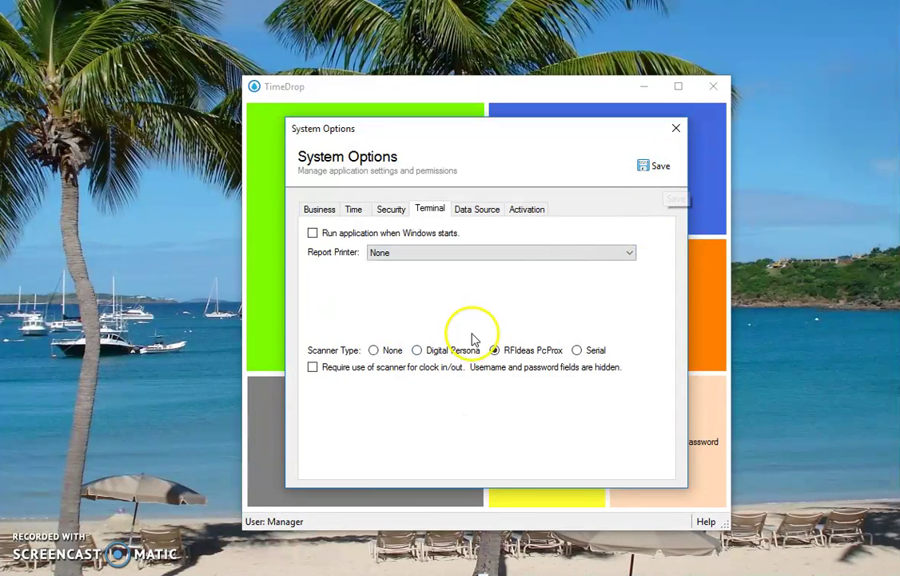
click(644, 169)
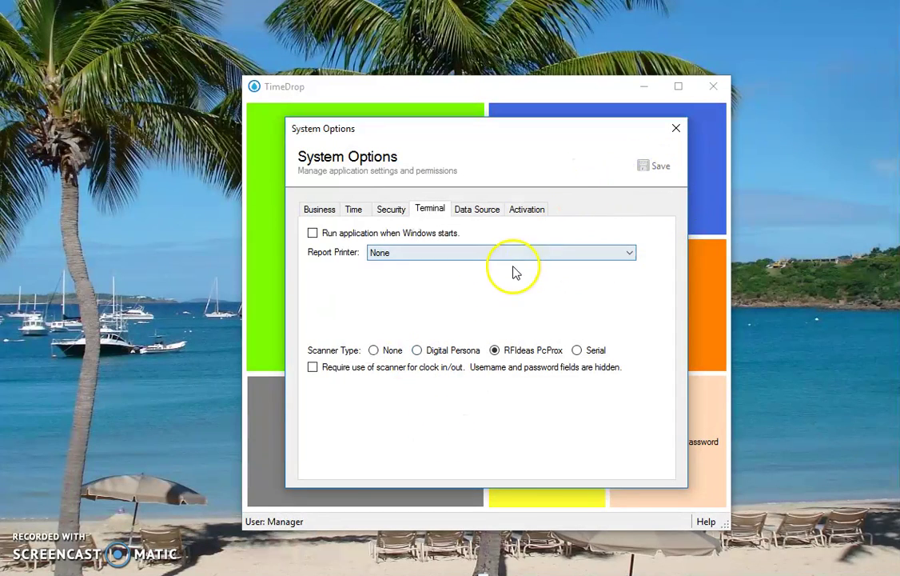
Clock the employee in with their username and password and acknowledge the time assignment
click(676, 128)
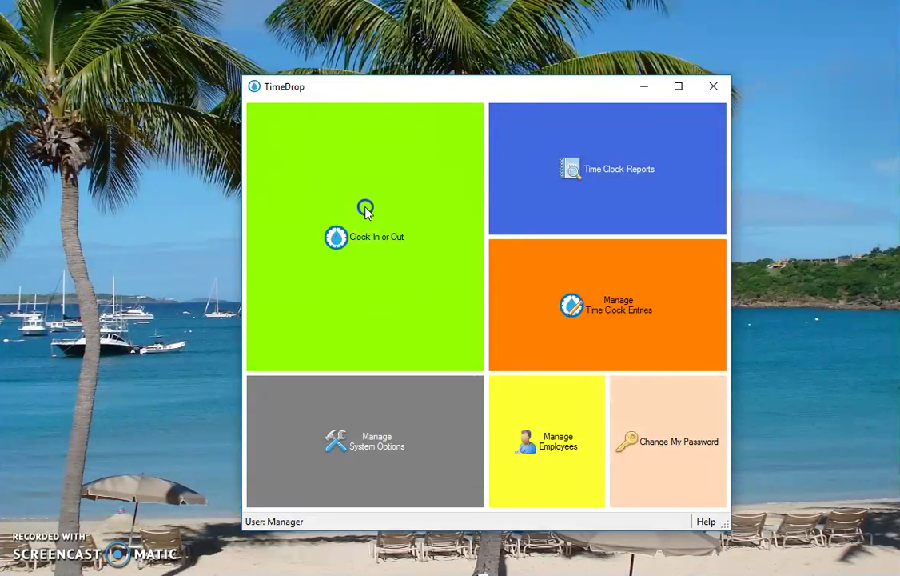
click(365, 210)
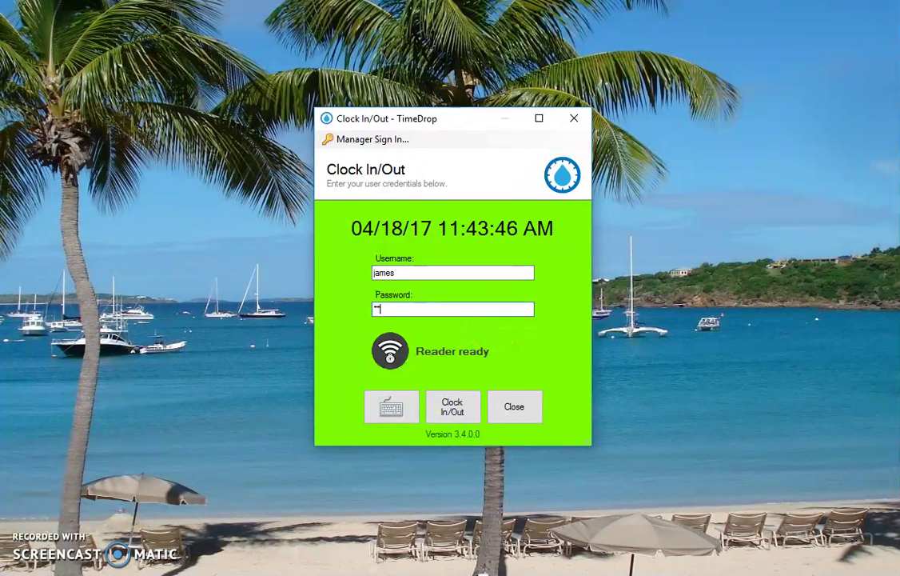
text(****)
key(Return)
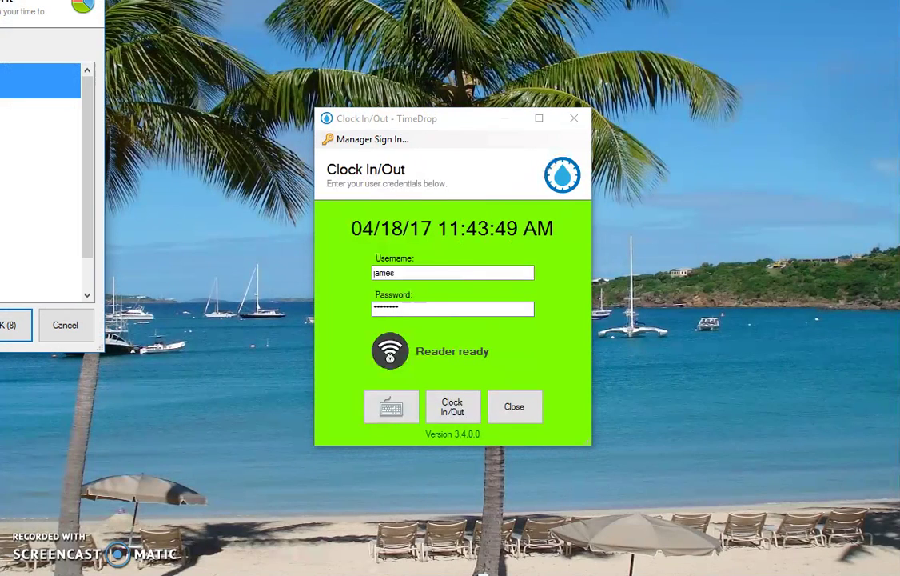
drag(0, 0, 308, 114)
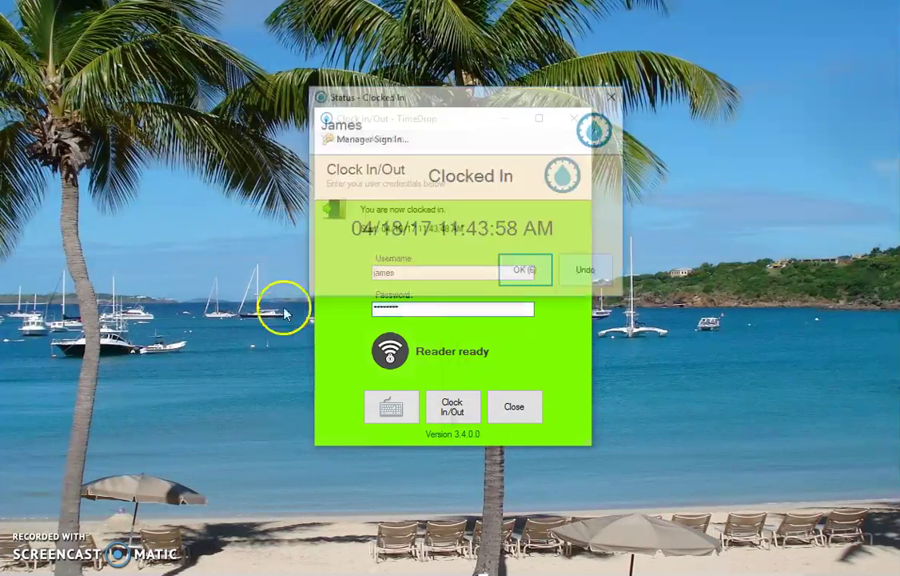
click(518, 274)
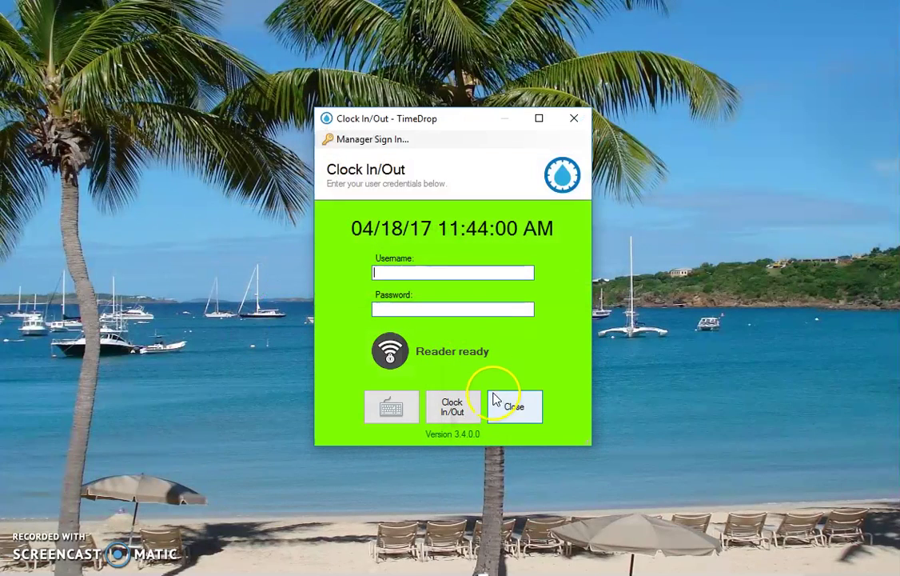
Sign back in with the manager account
click(372, 139)
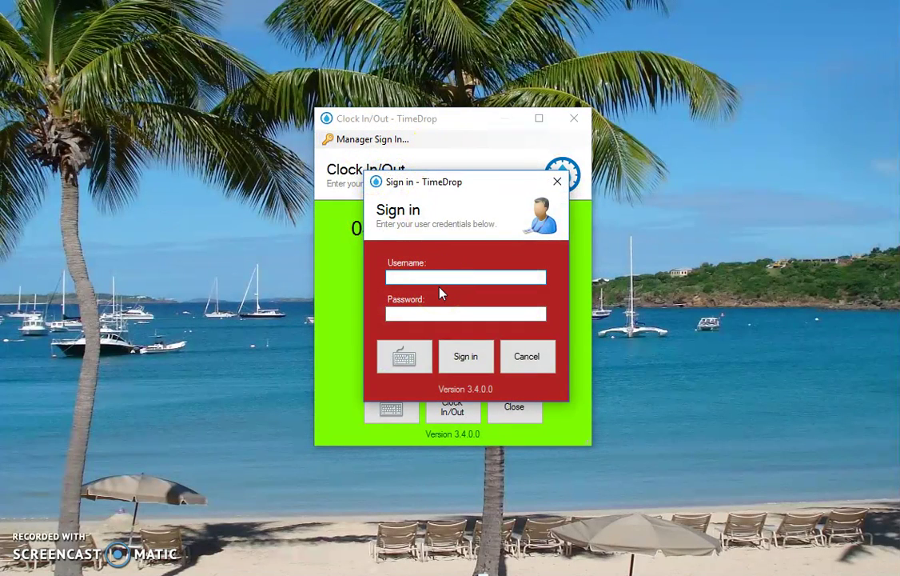
text(manager)
key(Return)
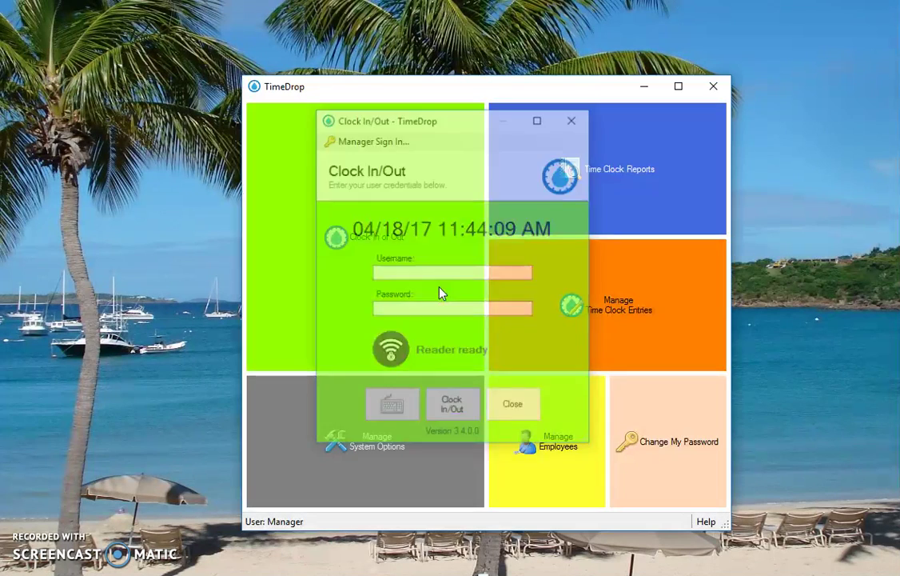
Set the employee's Default Department to Development on the Business tab and save
click(571, 454)
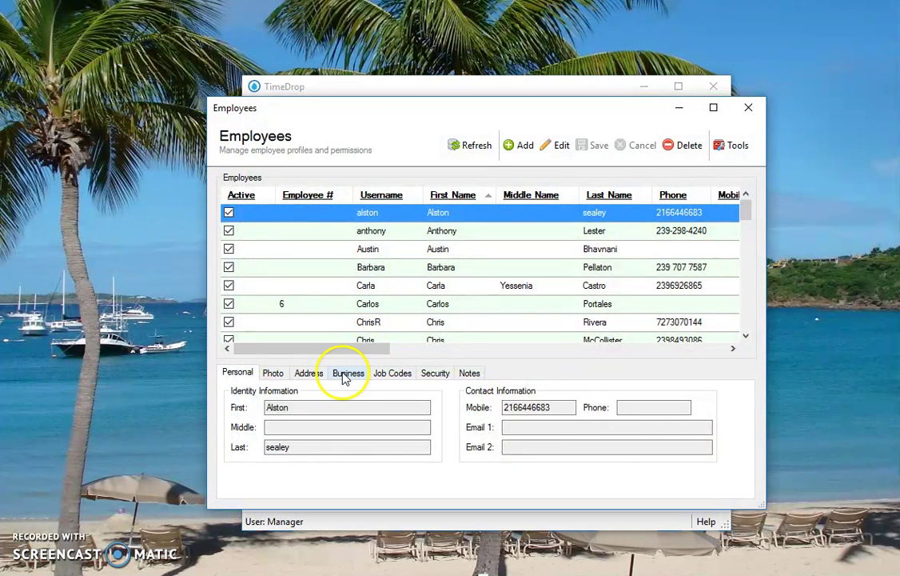
click(346, 373)
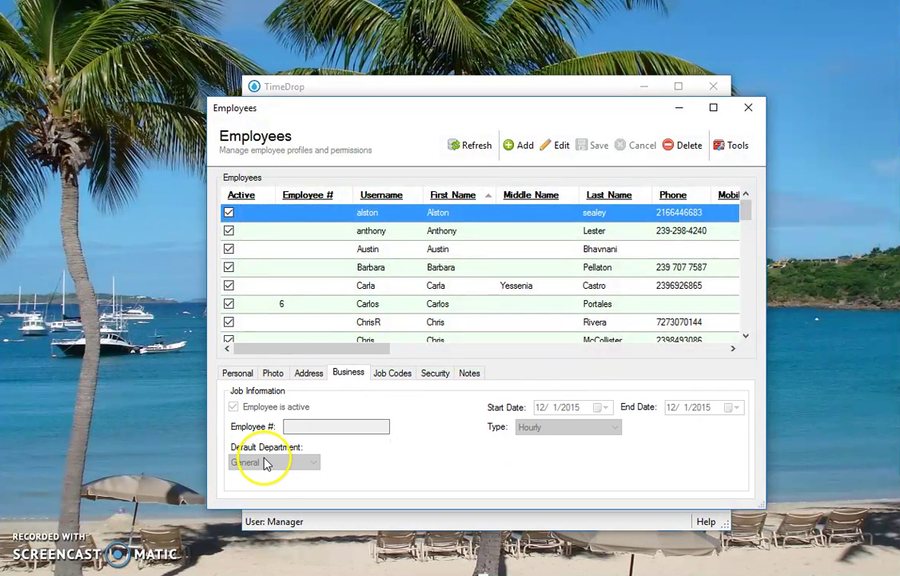
scroll(483, 260, down, 4)
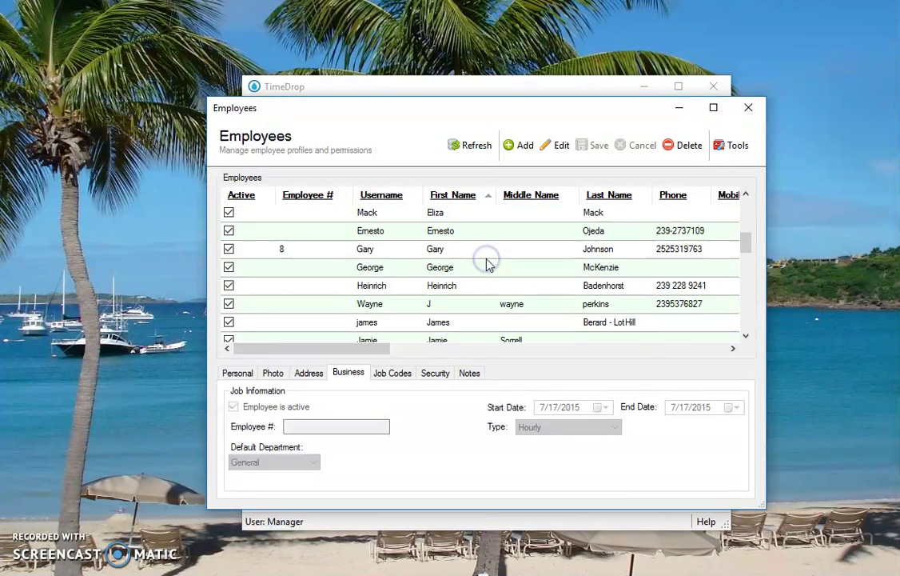
scroll(489, 264, down, 1)
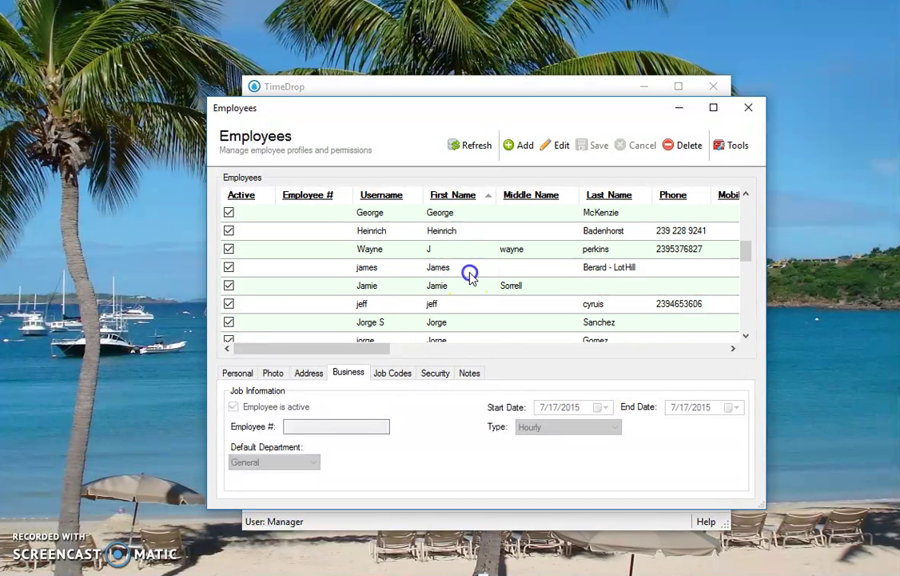
double_click(470, 274)
click(296, 461)
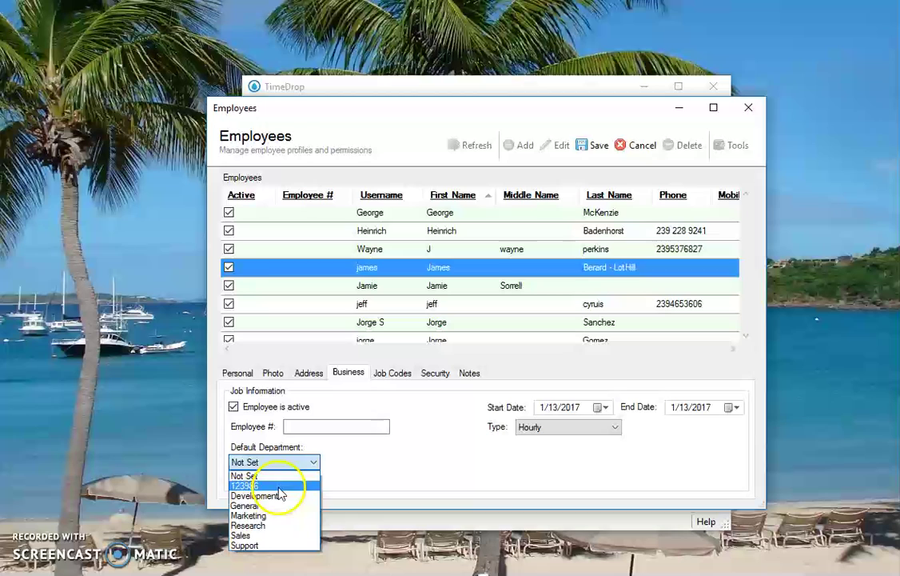
click(278, 495)
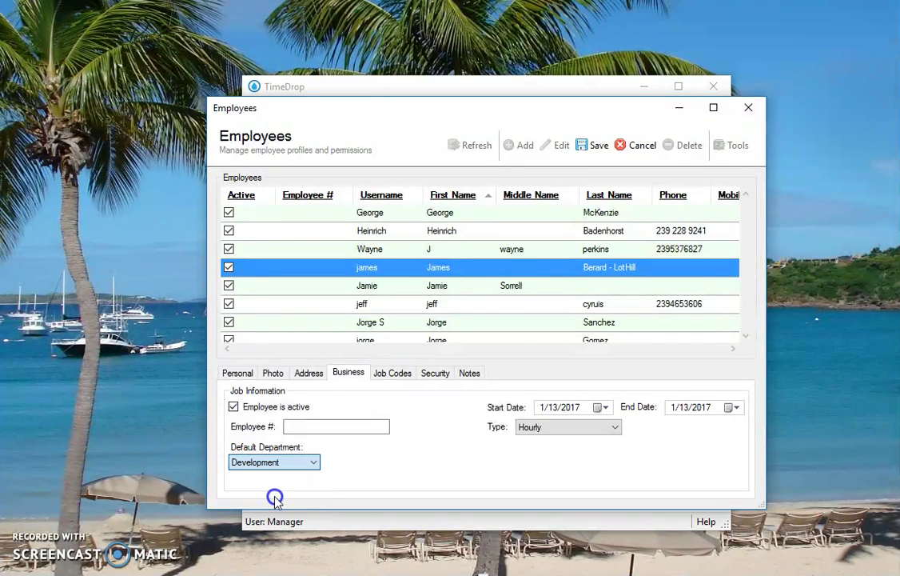
click(595, 152)
click(751, 108)
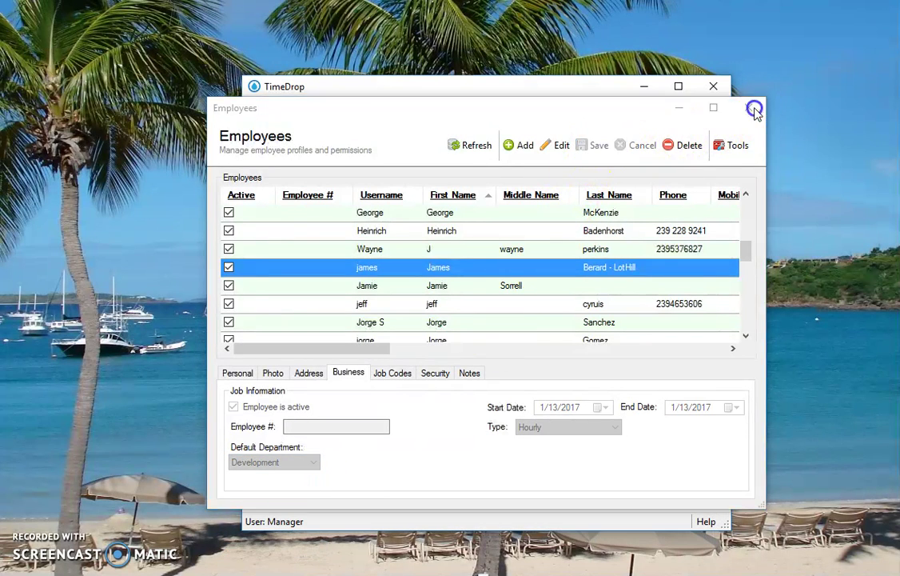
Punch the employee's clock with their username and password and dismiss the confirmation
click(426, 263)
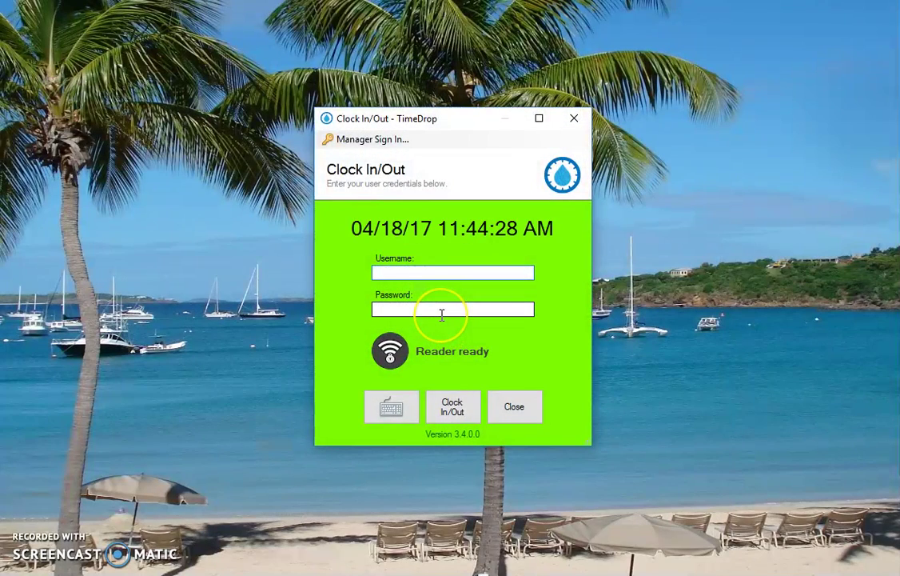
text(james)
key(Tab)
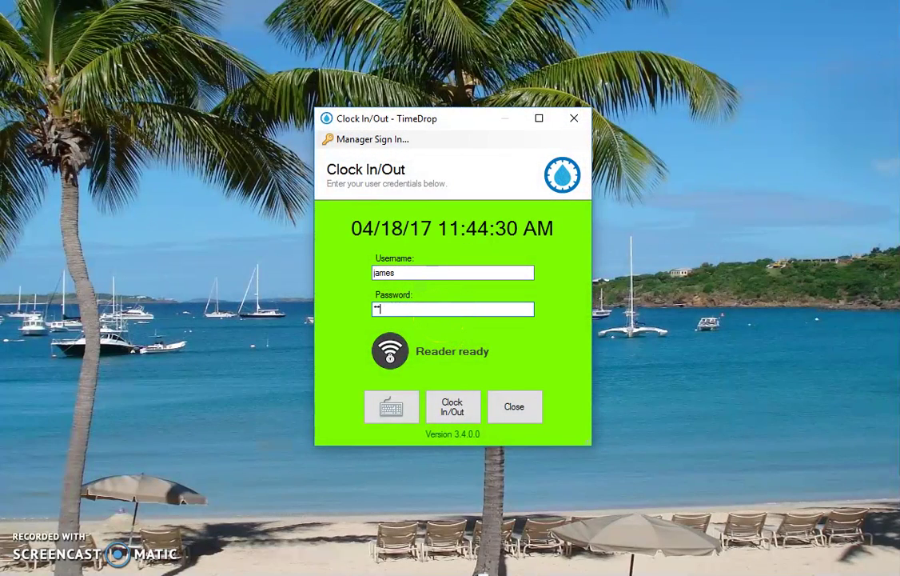
key(Return)
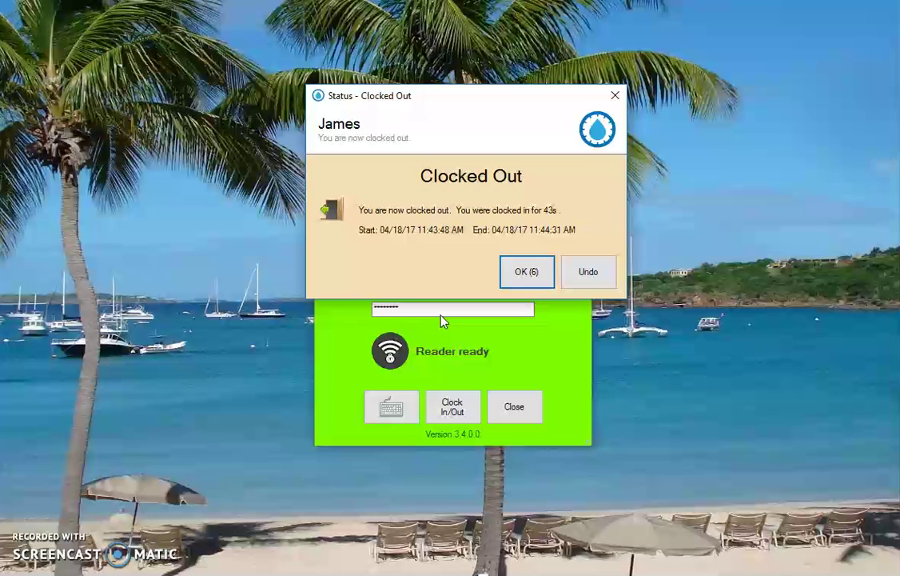
key(Return)
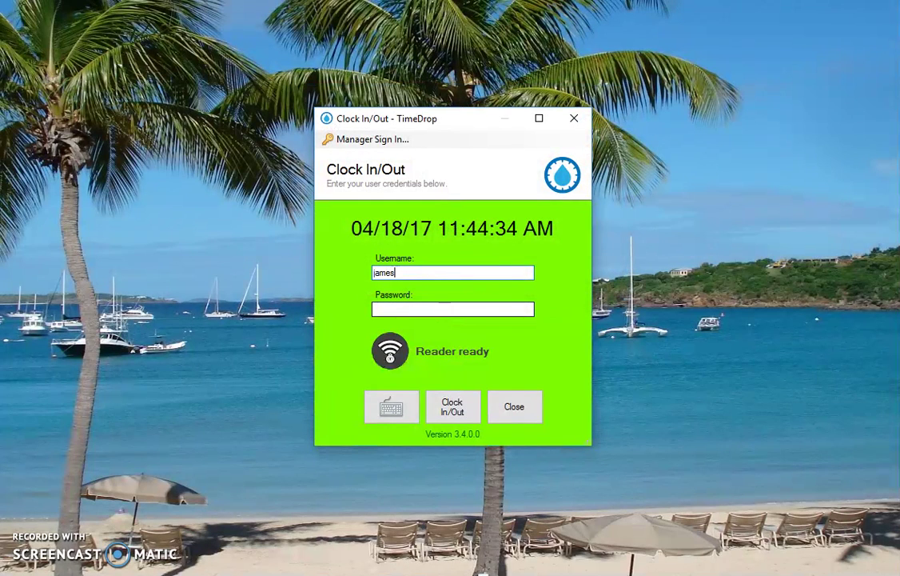
Re-enter the password after the incorrect-credentials warning and confirm the Development time assignment
text(1)
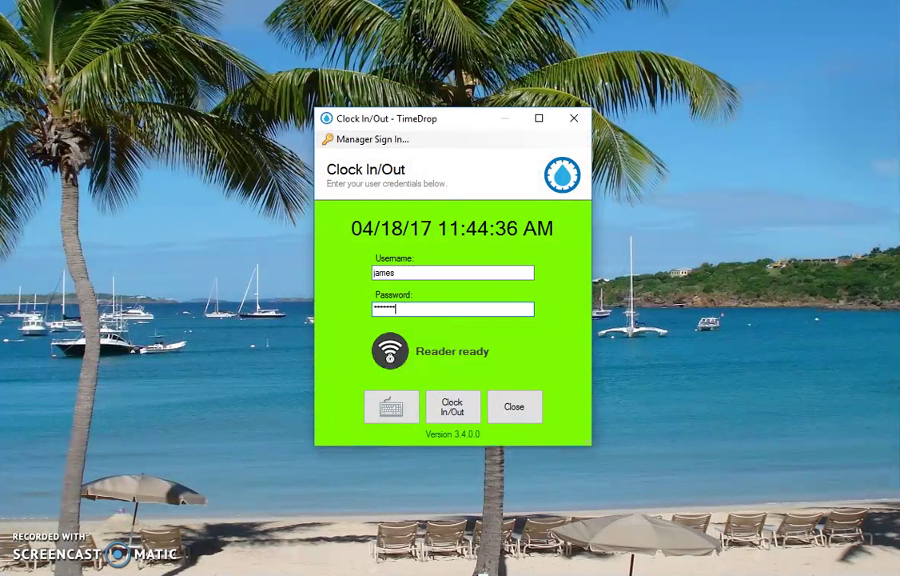
key(Return)
key(Return)
click(442, 310)
key(Return)
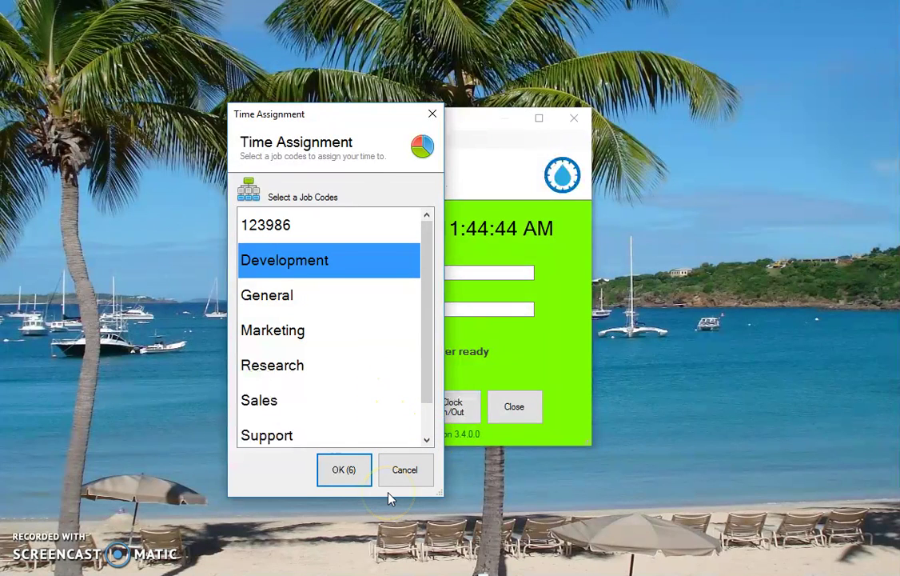
click(344, 473)
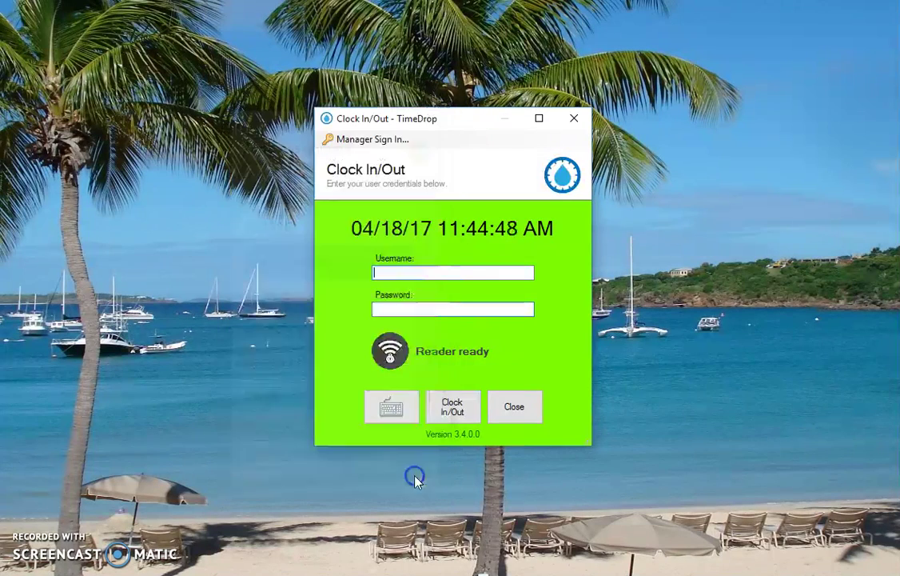
Sign in as manager and enable 'Allow clock in/out and sign in without a password' under Security
click(364, 141)
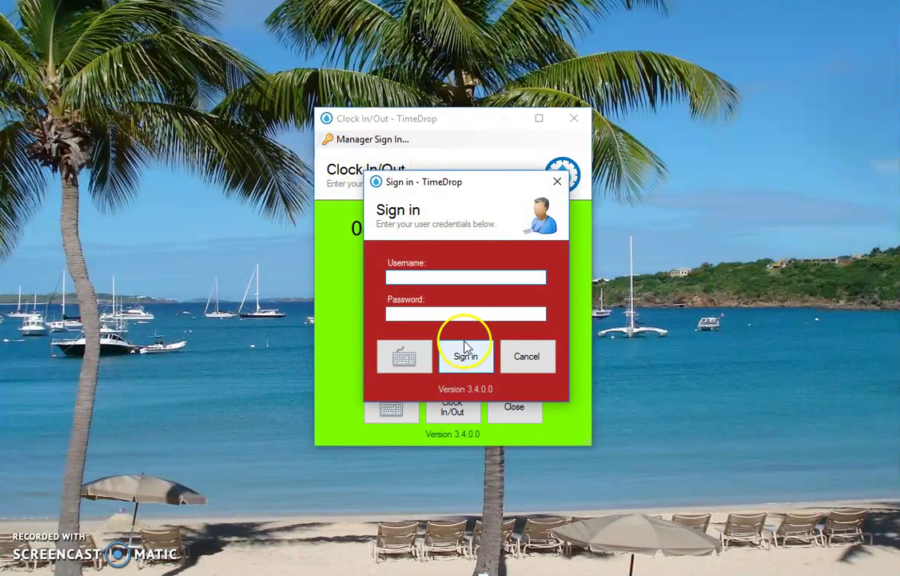
text(manager)
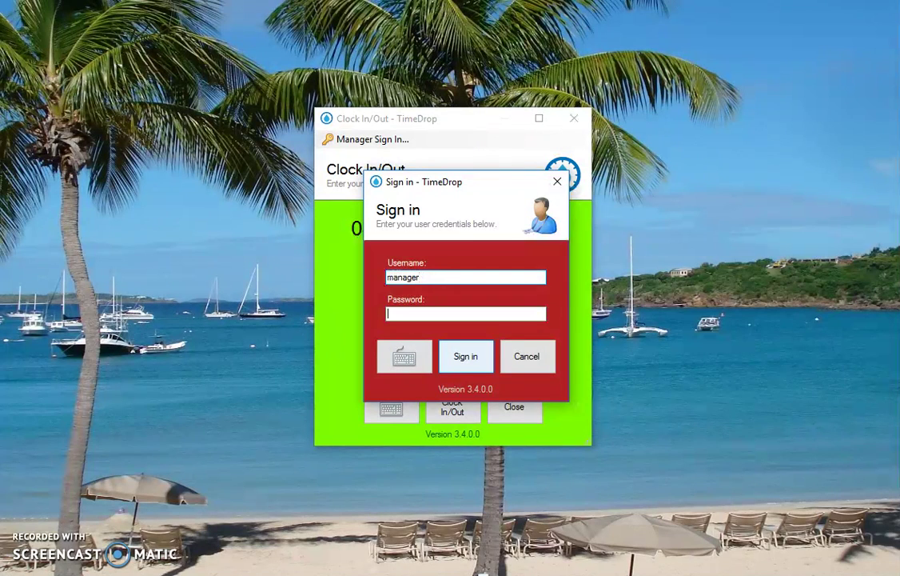
key(Return)
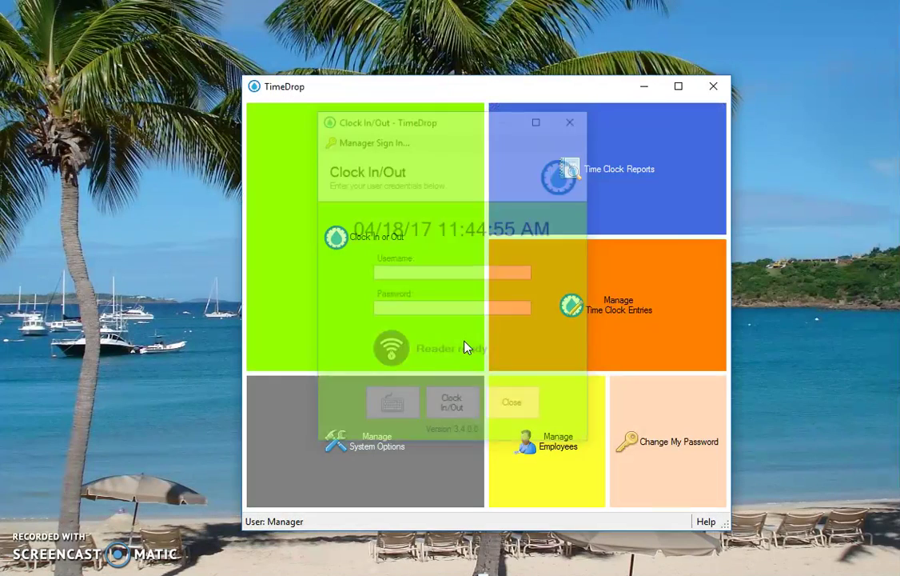
click(431, 408)
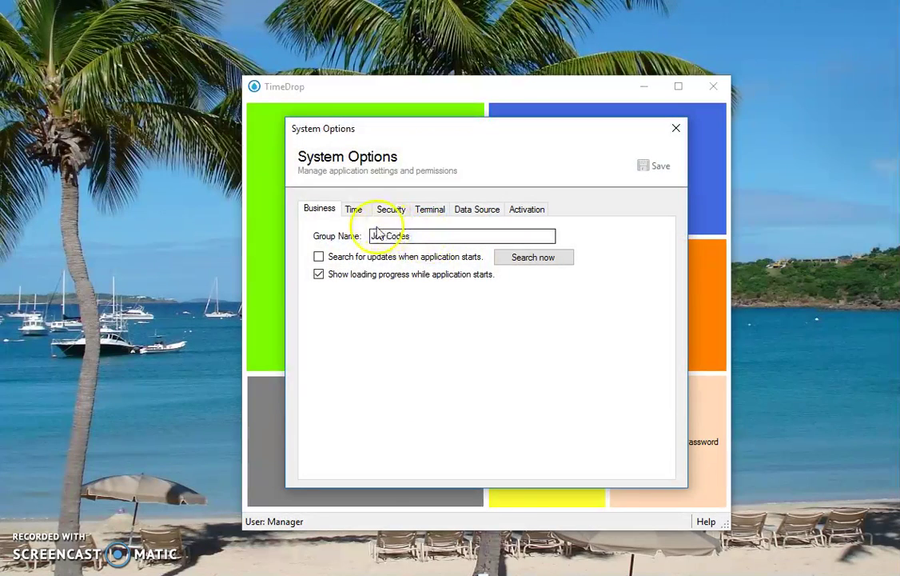
click(388, 210)
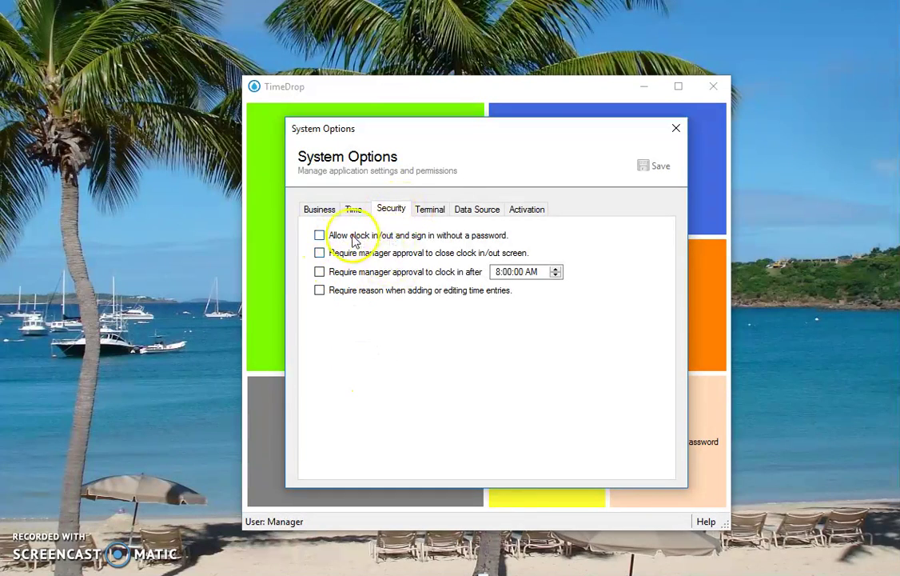
click(397, 235)
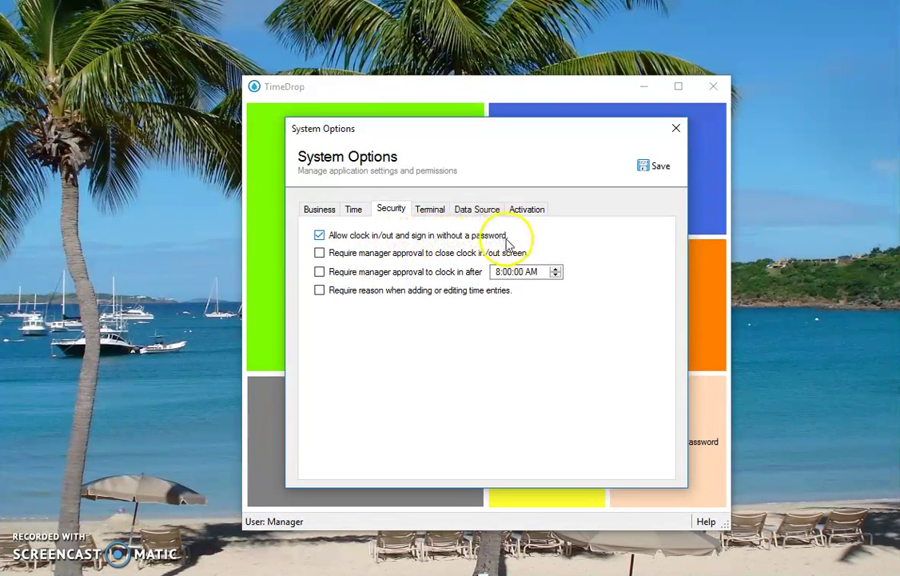
Save Time options with the time assignment form set to Never close and the confirmation to 3 seconds
click(357, 210)
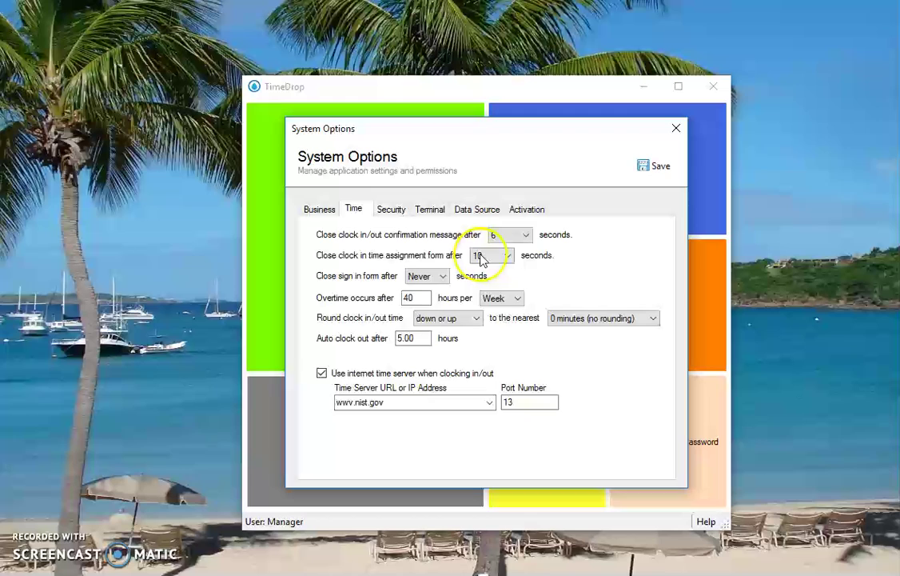
click(489, 255)
click(485, 270)
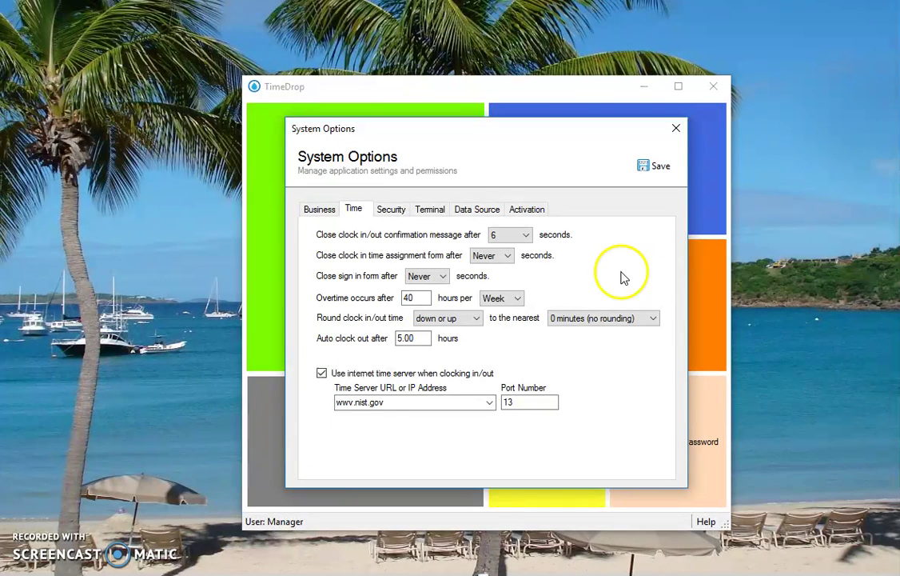
click(527, 235)
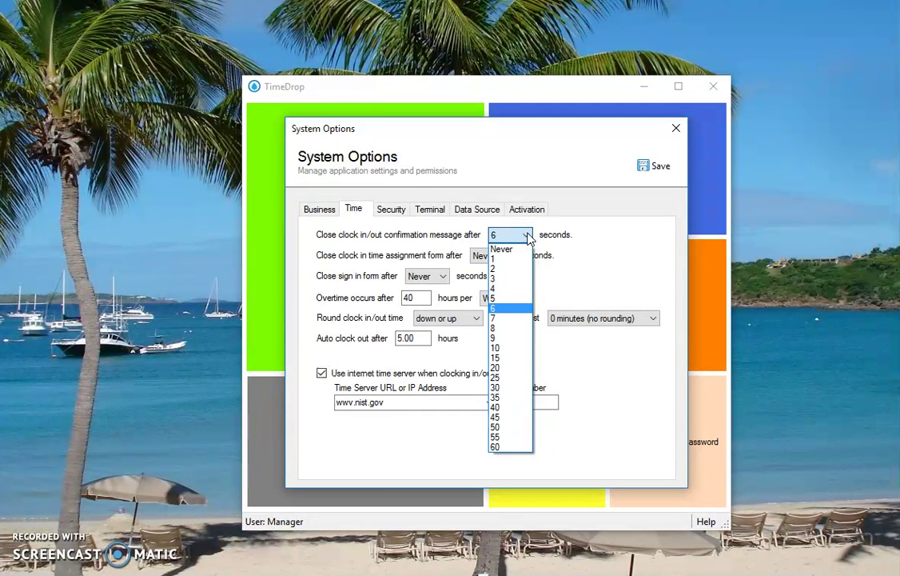
drag(528, 237, 510, 252)
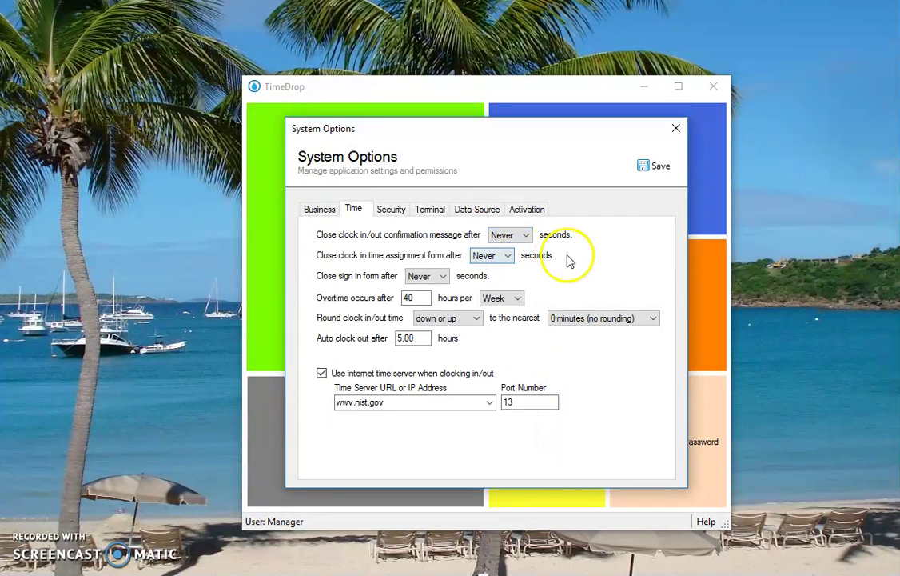
click(527, 235)
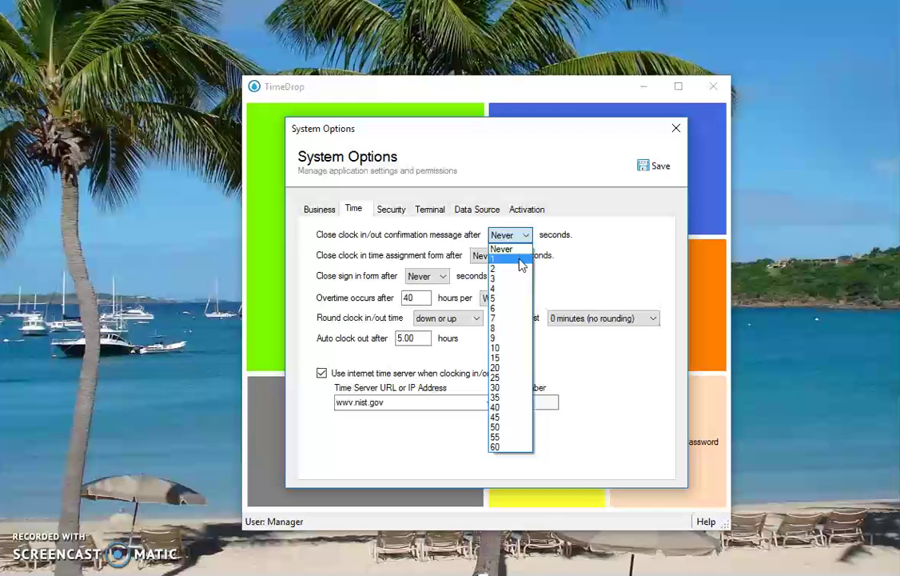
click(513, 277)
click(669, 166)
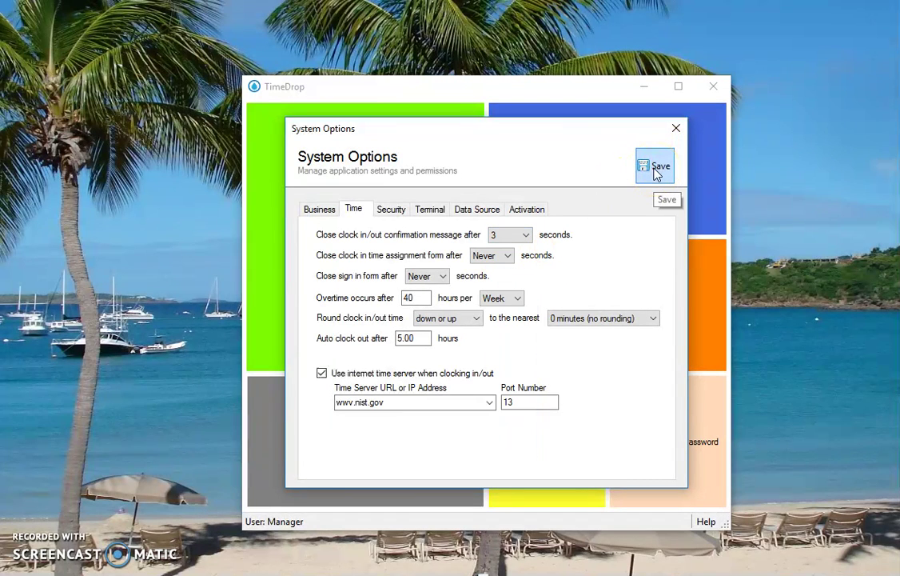
click(677, 129)
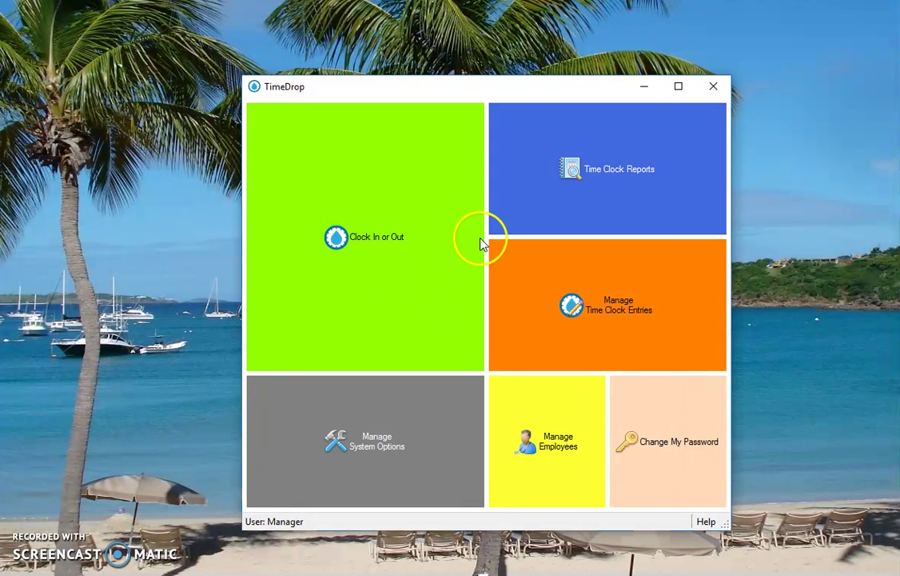
List one employee's time clock entries with the begin date set to 4/1/2017
click(613, 301)
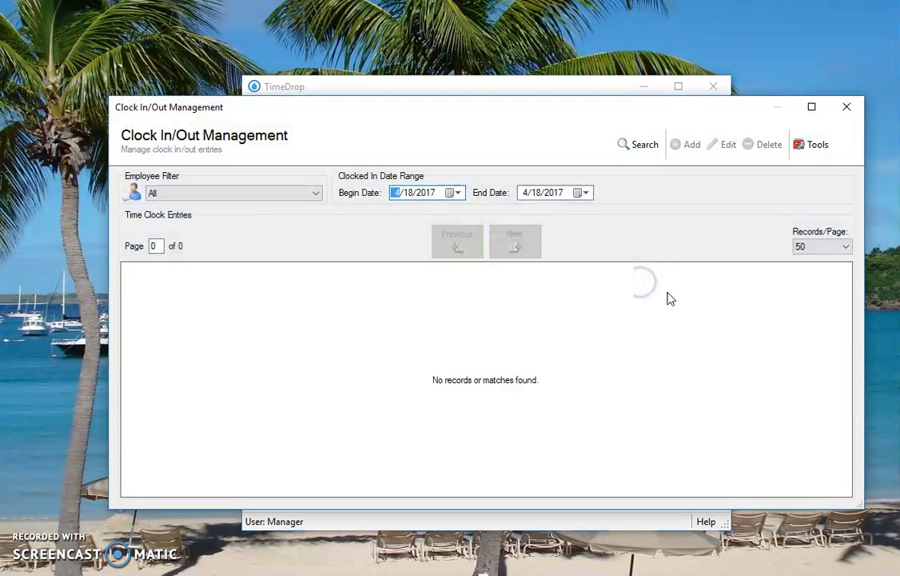
click(279, 193)
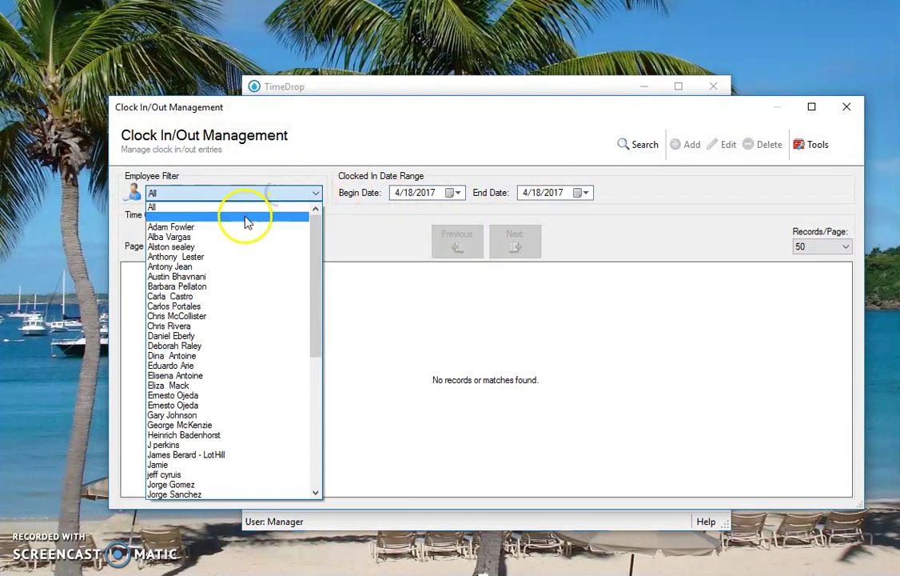
click(242, 228)
click(256, 194)
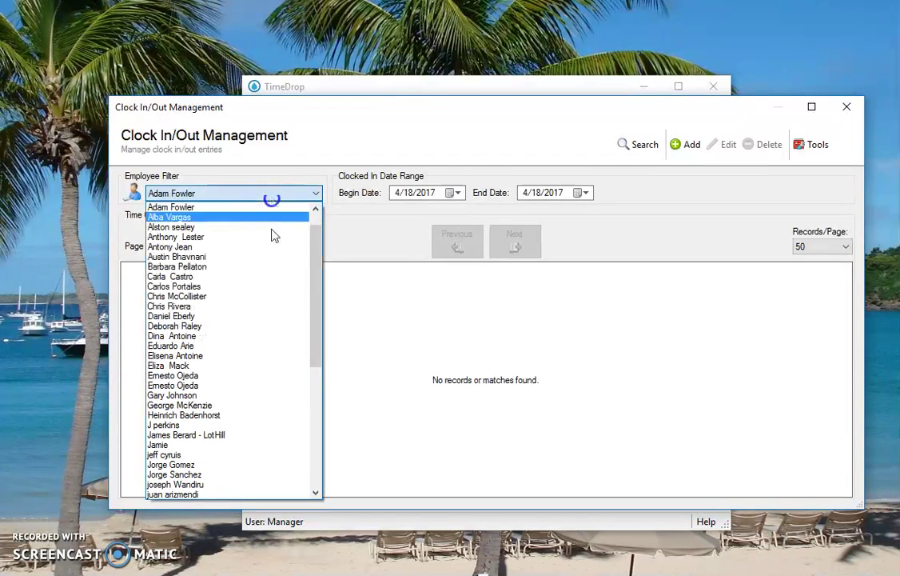
click(206, 434)
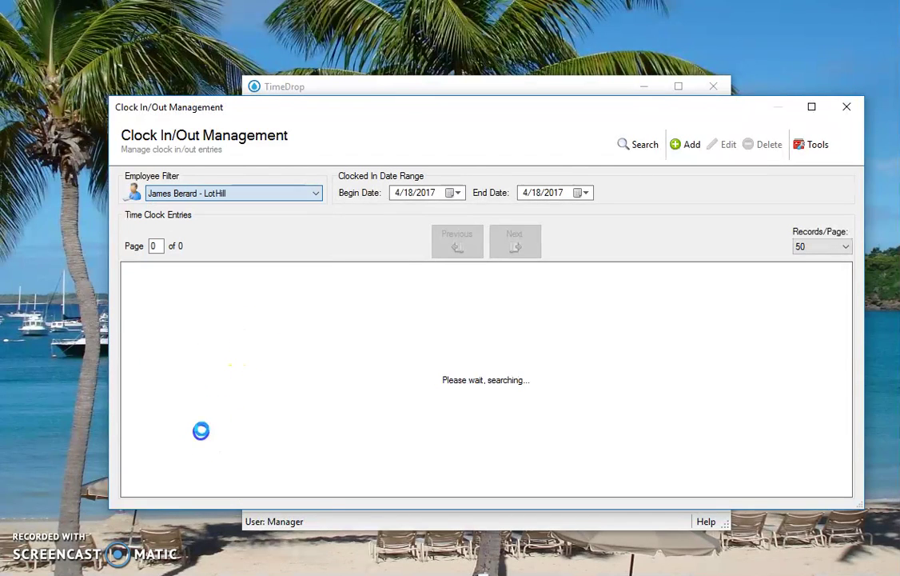
click(409, 193)
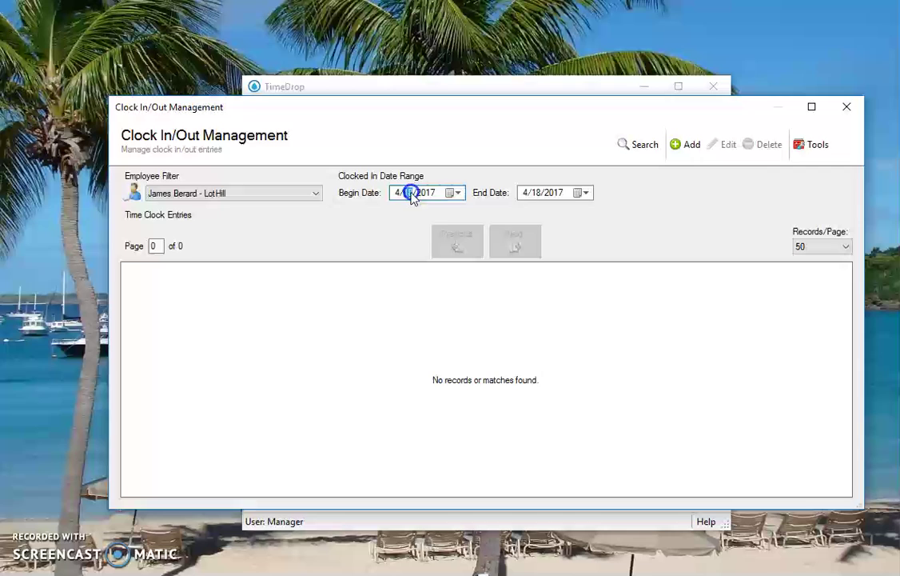
text(1)
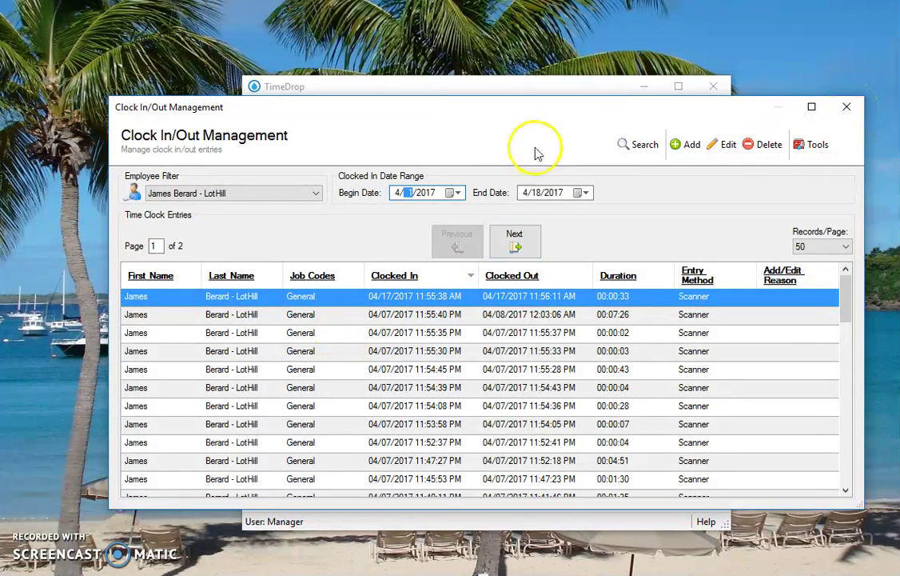
Try adding an entry with job code Development and editing the 04/17/2017 entry, discarding all changes
click(686, 145)
click(522, 307)
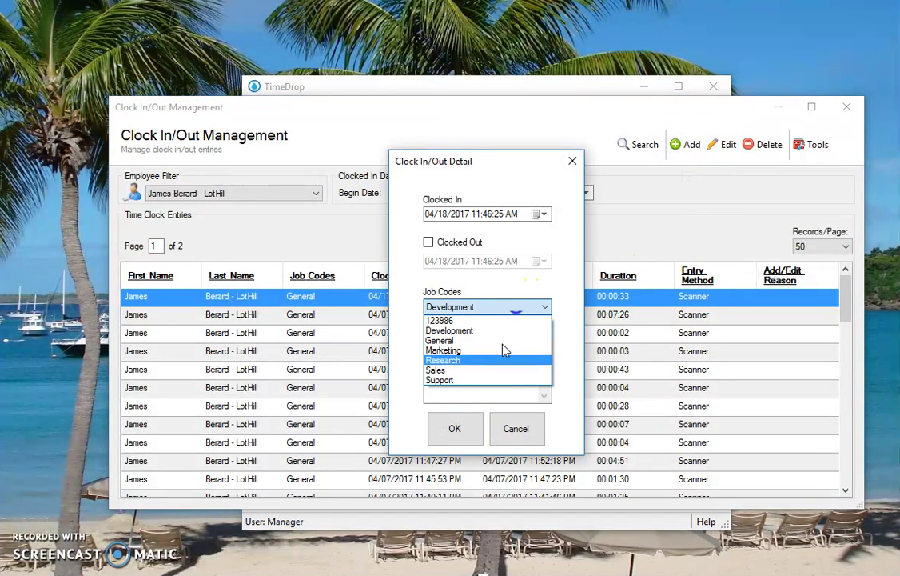
click(566, 286)
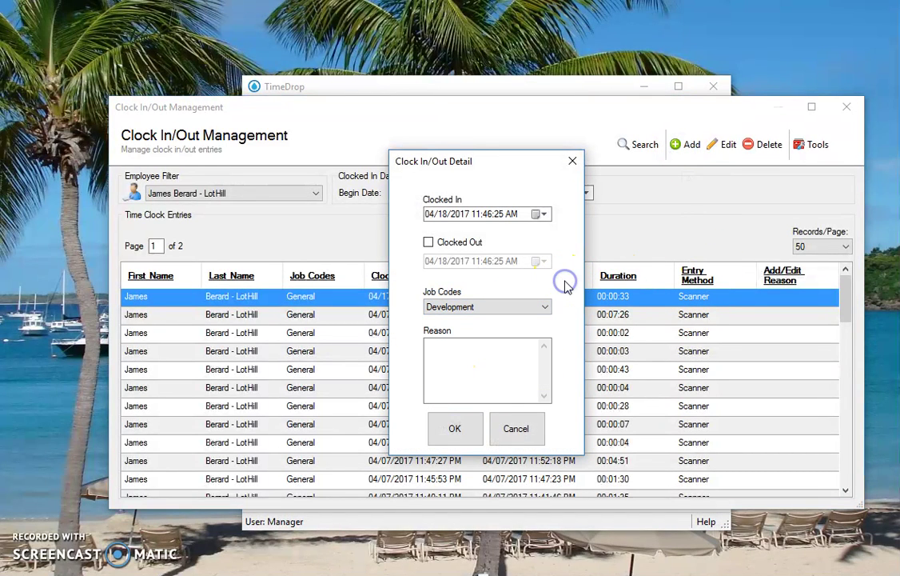
click(517, 428)
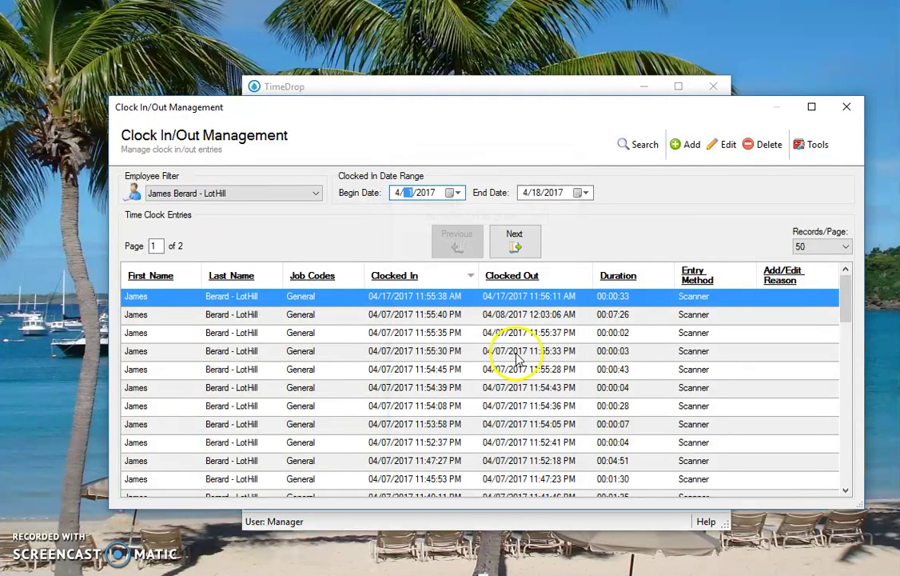
click(690, 145)
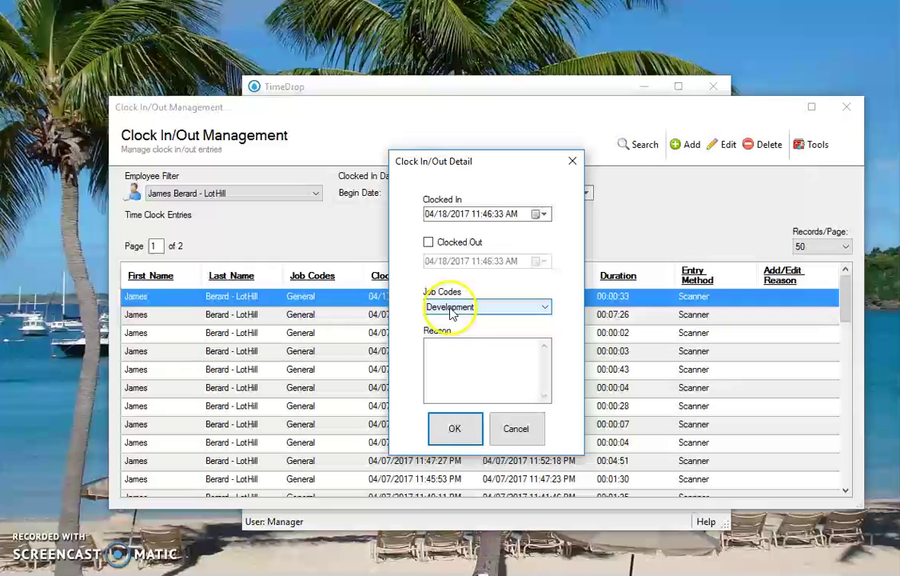
click(517, 428)
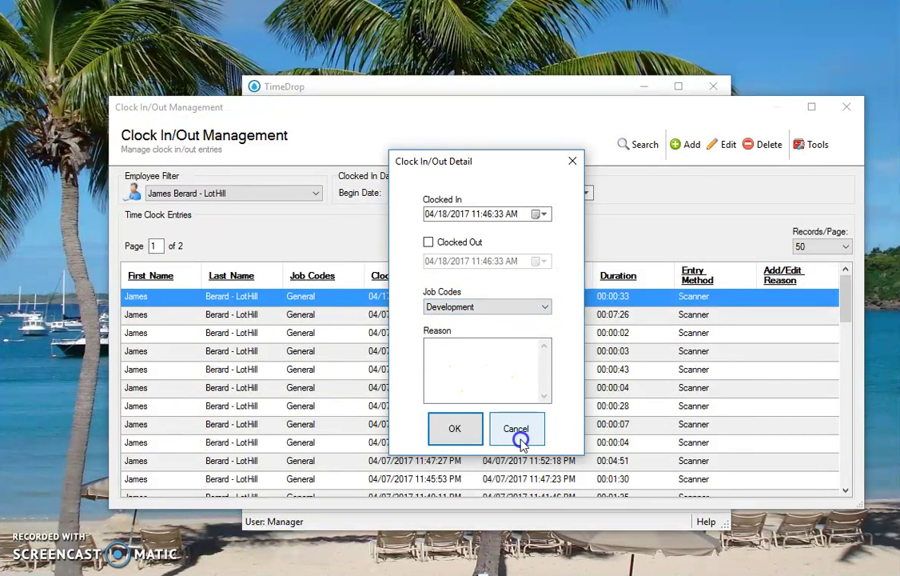
click(725, 148)
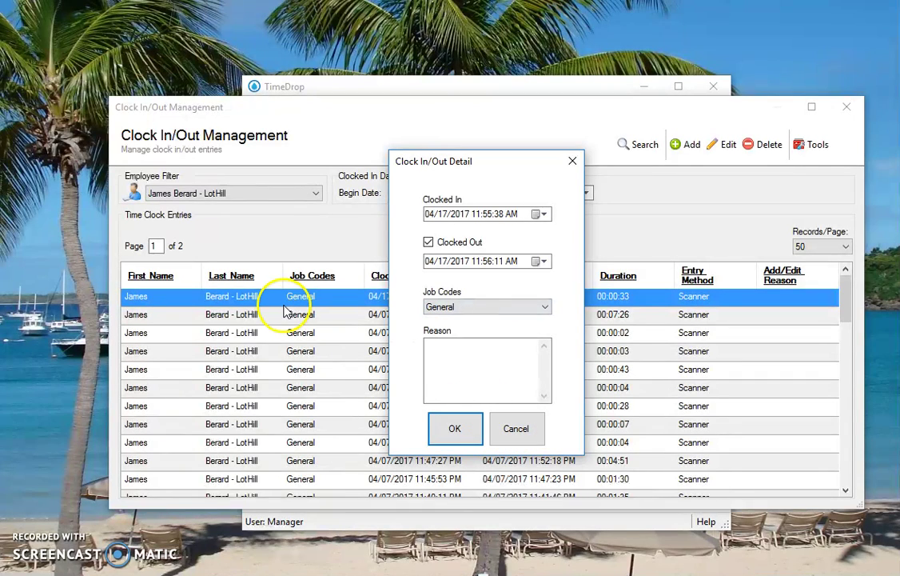
click(522, 429)
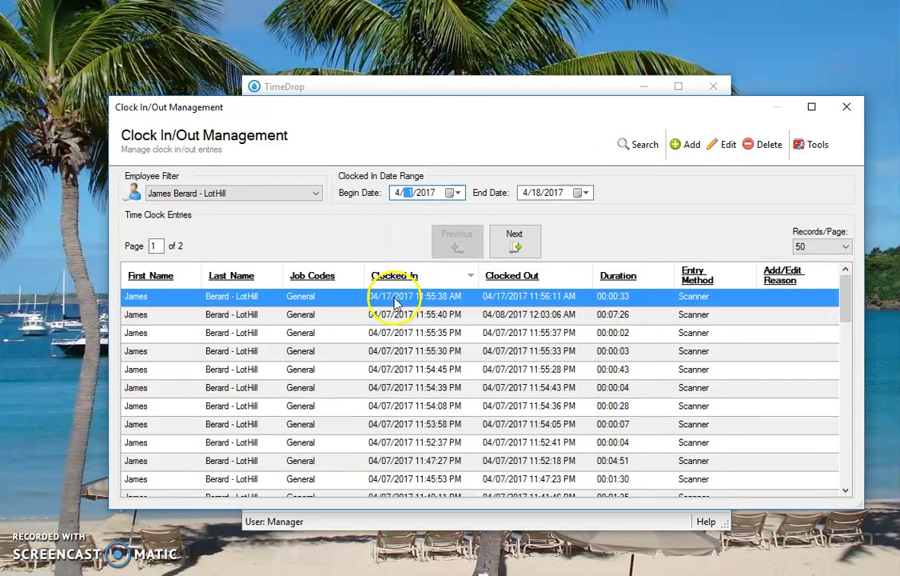
click(847, 108)
Open the Who's Here Monitor, move and widen it so all names show, then close it
click(603, 206)
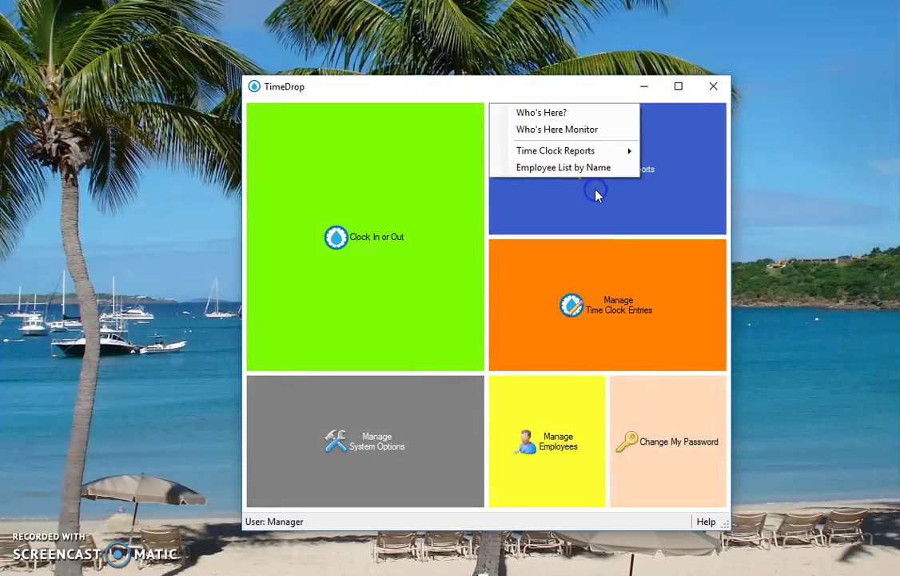
click(560, 129)
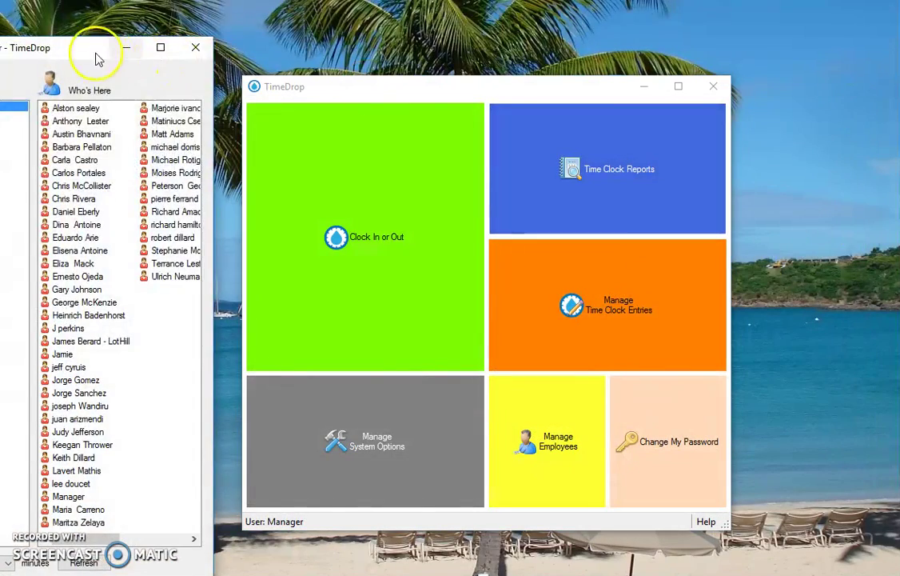
drag(97, 58, 288, 63)
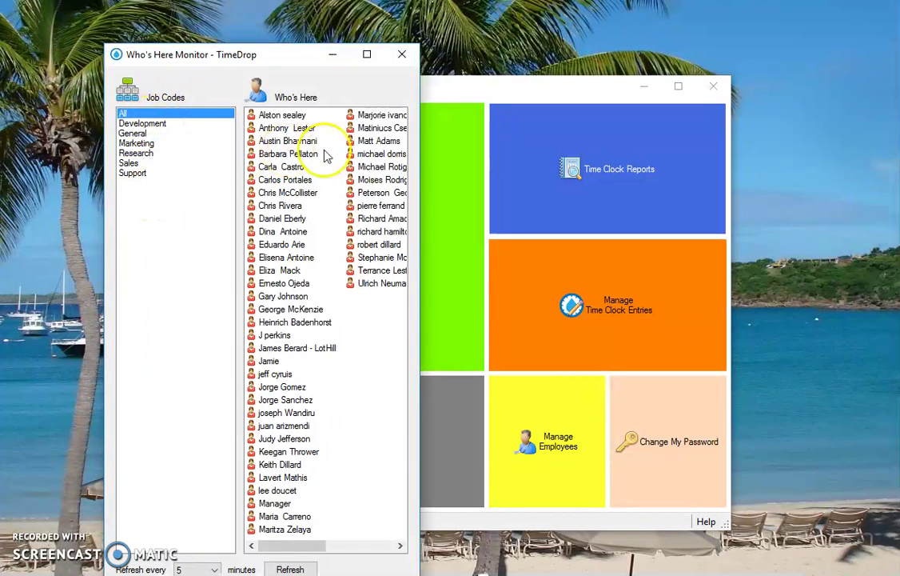
drag(420, 125, 574, 132)
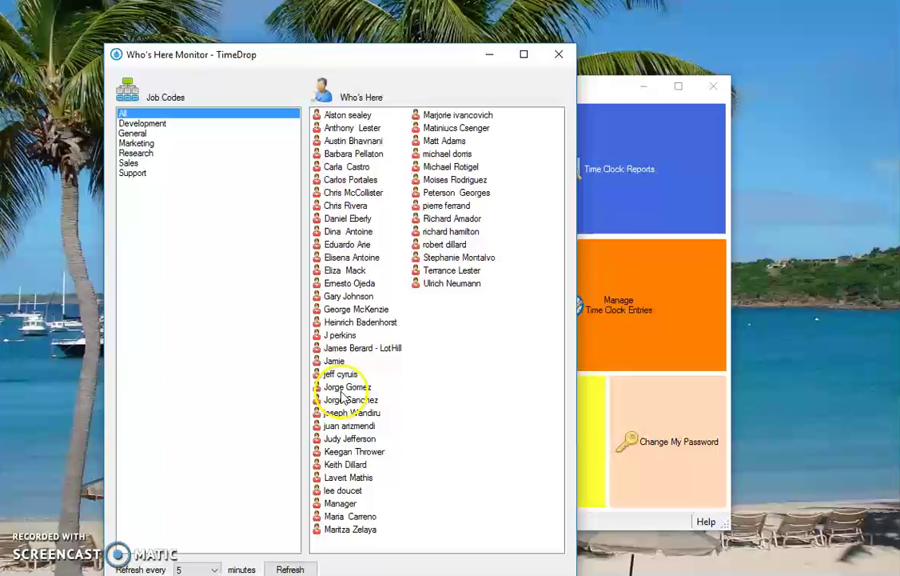
click(374, 348)
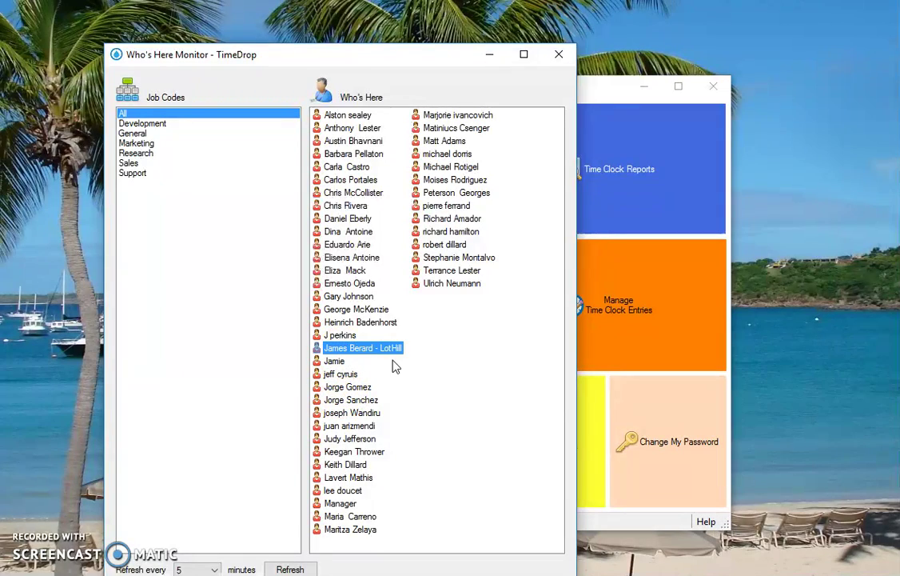
click(603, 88)
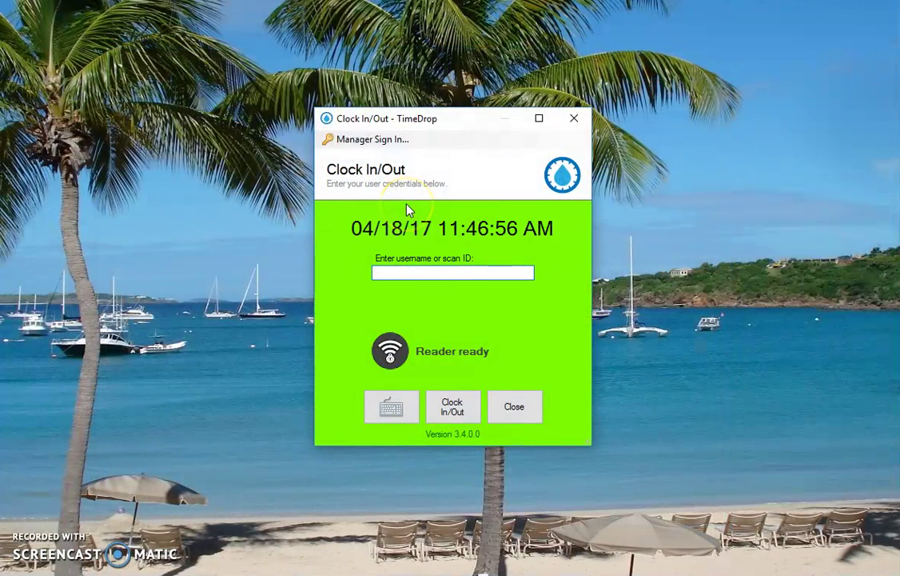
Clock the employee in under job code 123986 and dismiss the confirmation
click(280, 267)
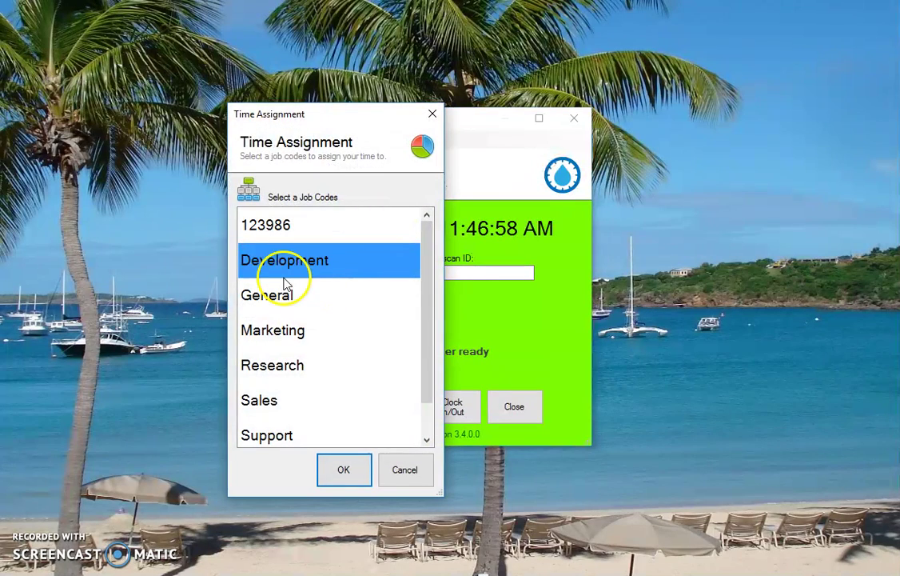
click(291, 225)
click(336, 468)
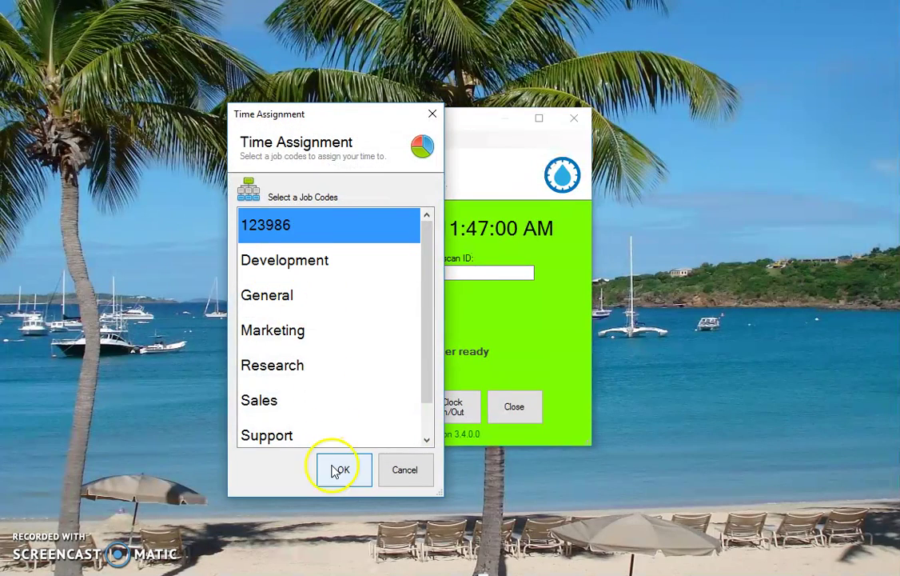
click(525, 276)
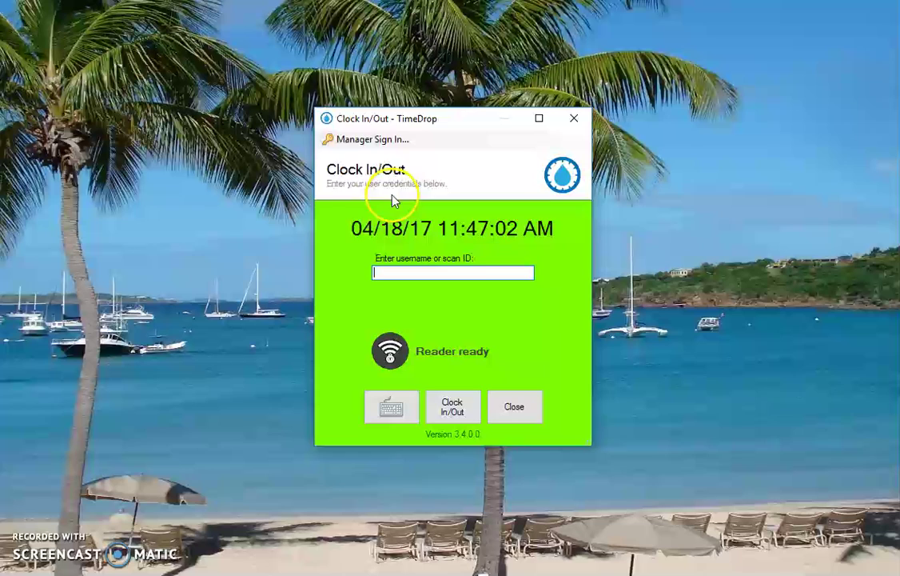
Sign in as manager and view who's here for Development, then for all job codes
key(alt+m)
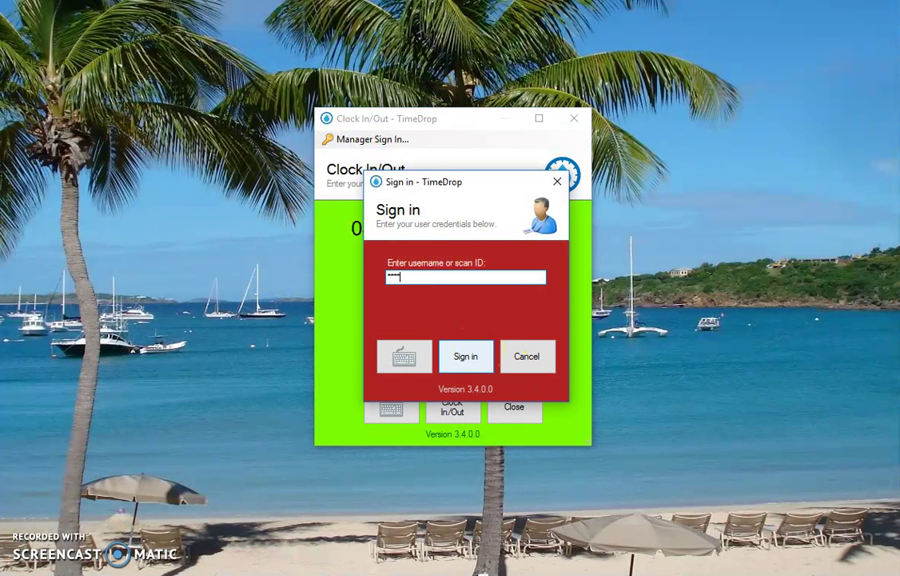
click(466, 355)
click(346, 321)
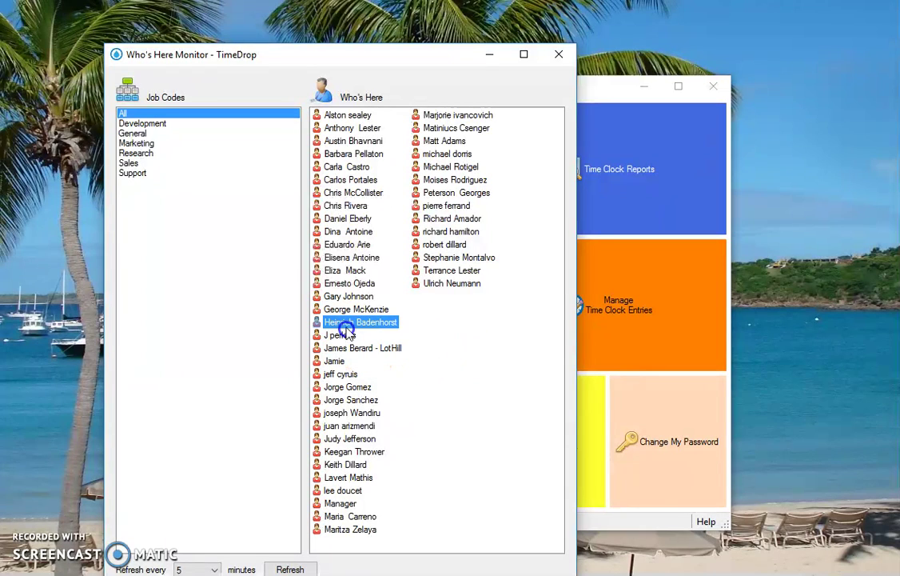
click(150, 126)
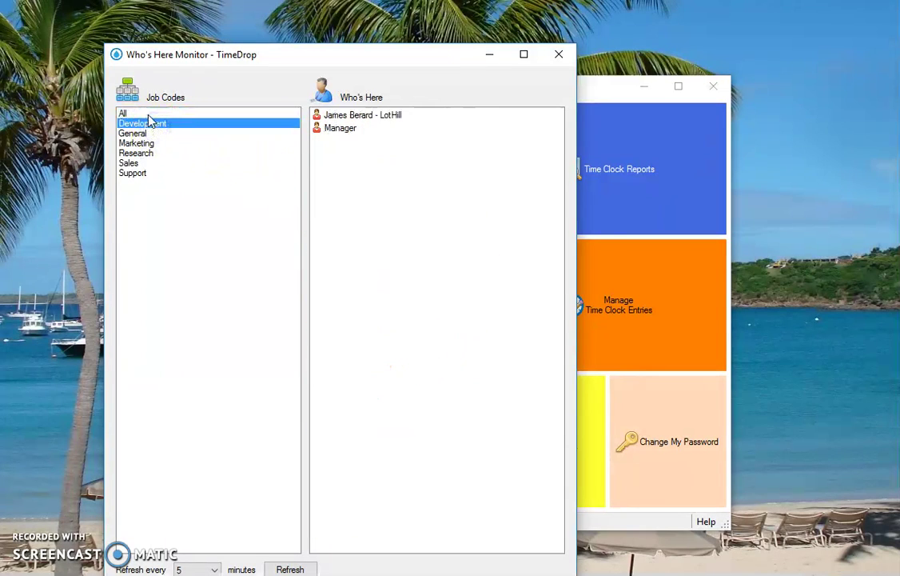
click(147, 144)
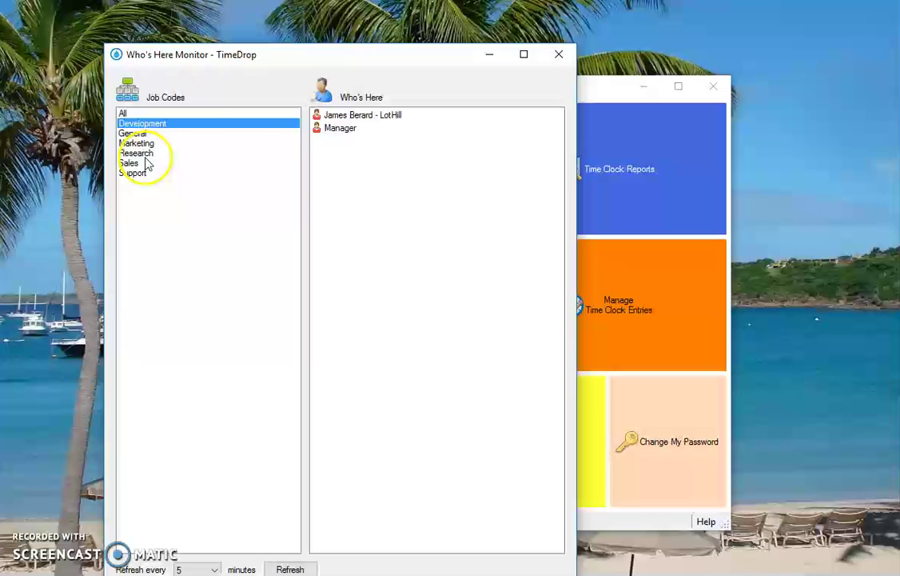
click(127, 114)
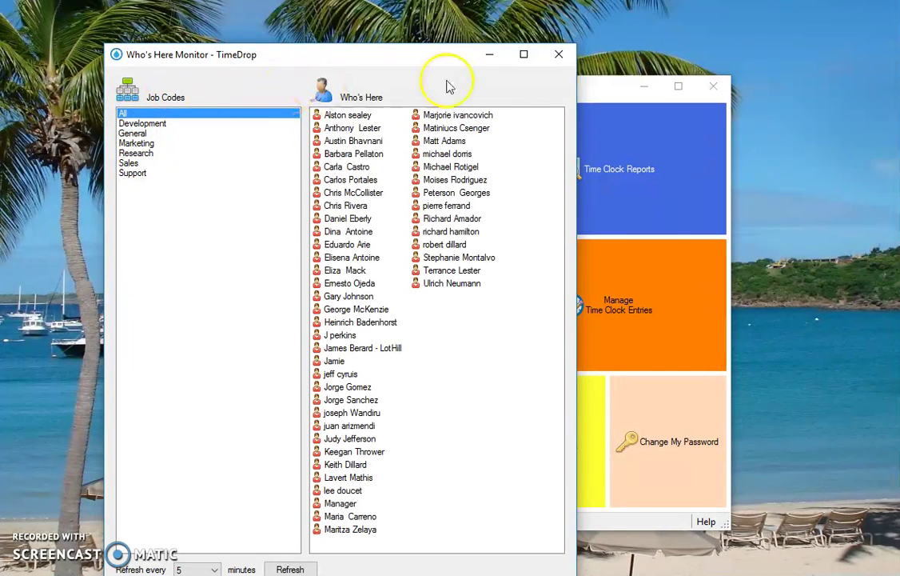
click(559, 54)
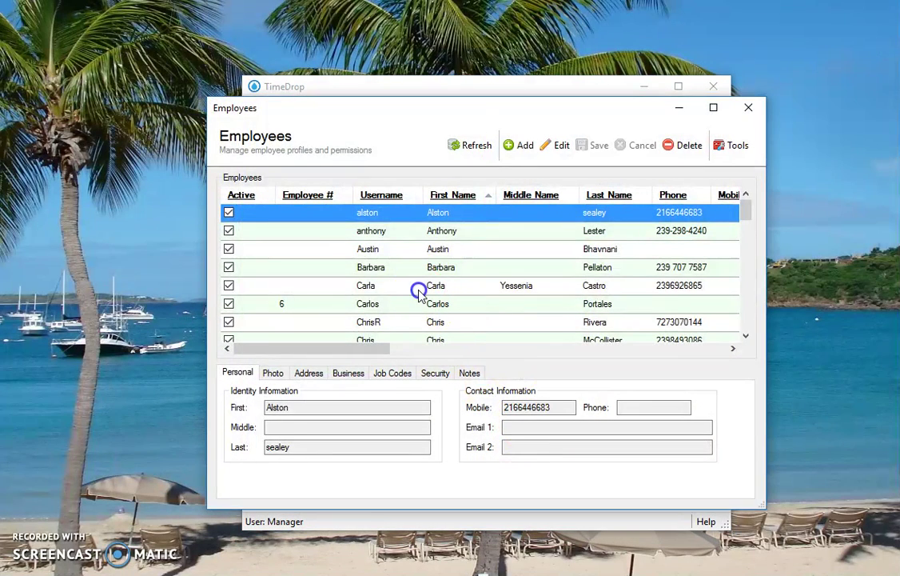
Tick Is Owner for job code 123986 on the Manager's employee record and save it
click(419, 287)
scroll(424, 295, down, 2)
scroll(428, 292, down, 1)
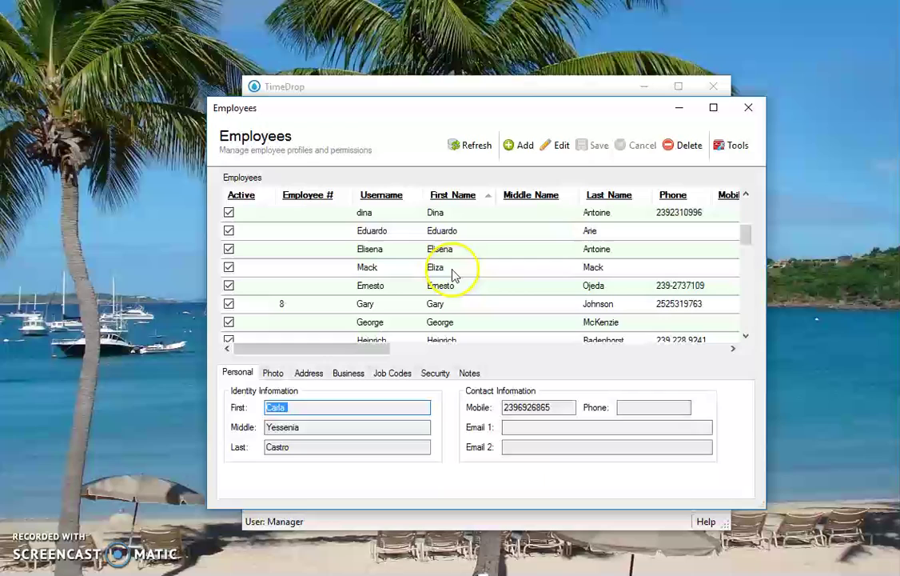
click(452, 273)
scroll(452, 273, down, 5)
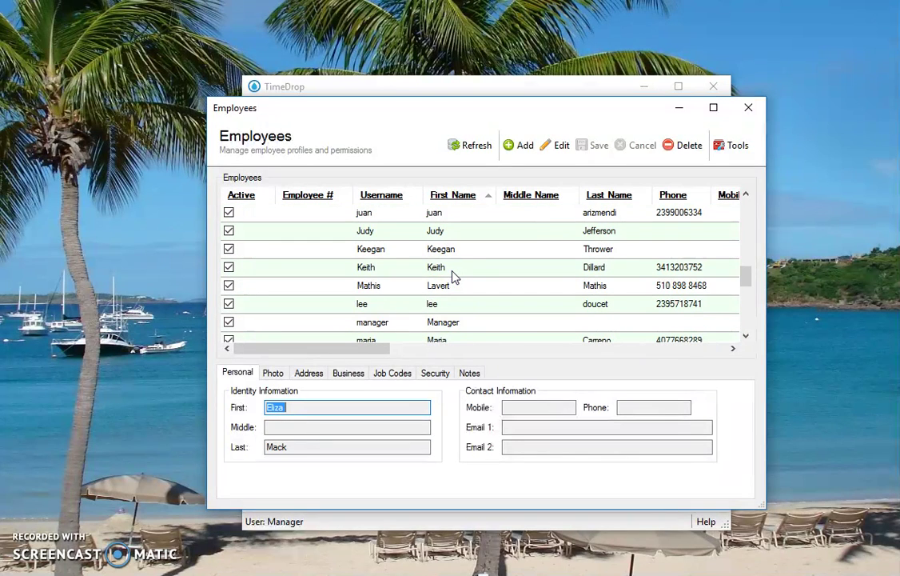
click(445, 322)
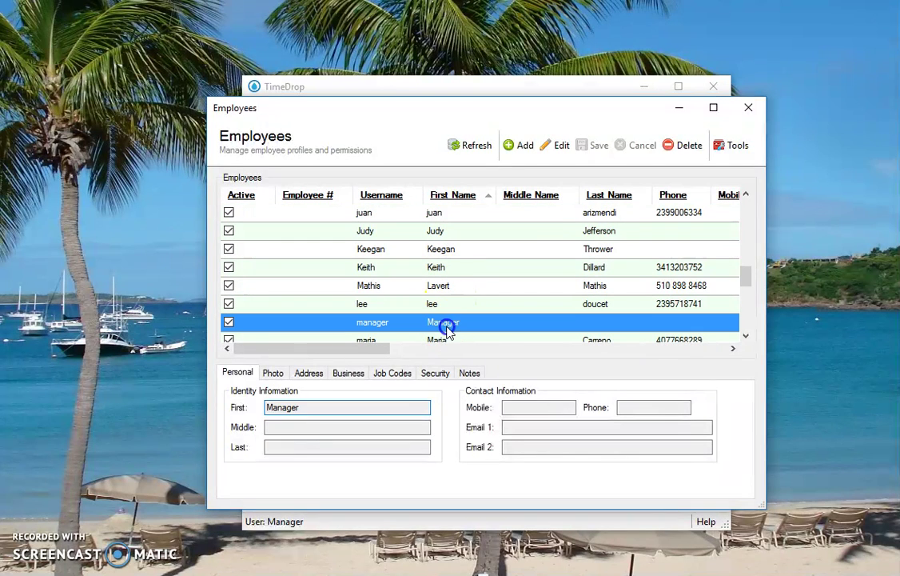
click(396, 372)
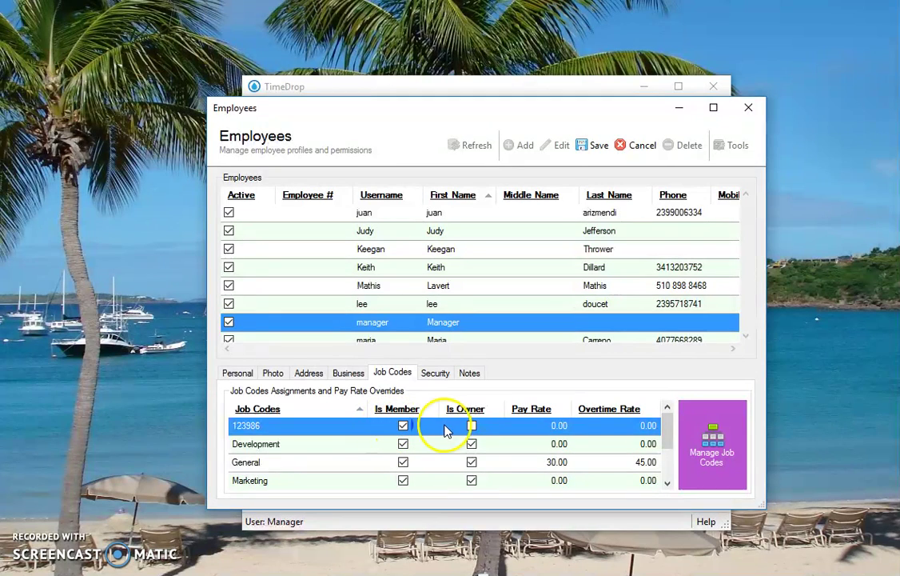
click(472, 425)
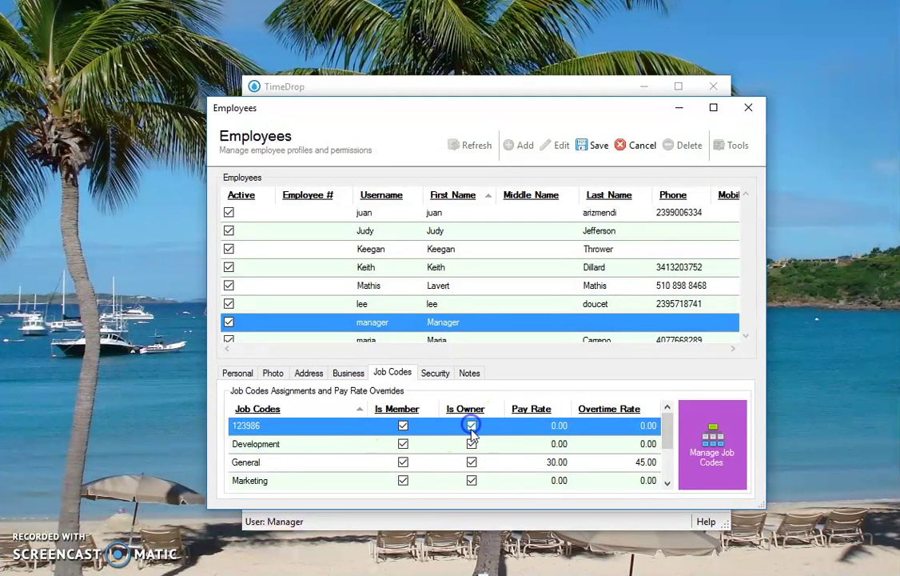
click(605, 152)
click(748, 108)
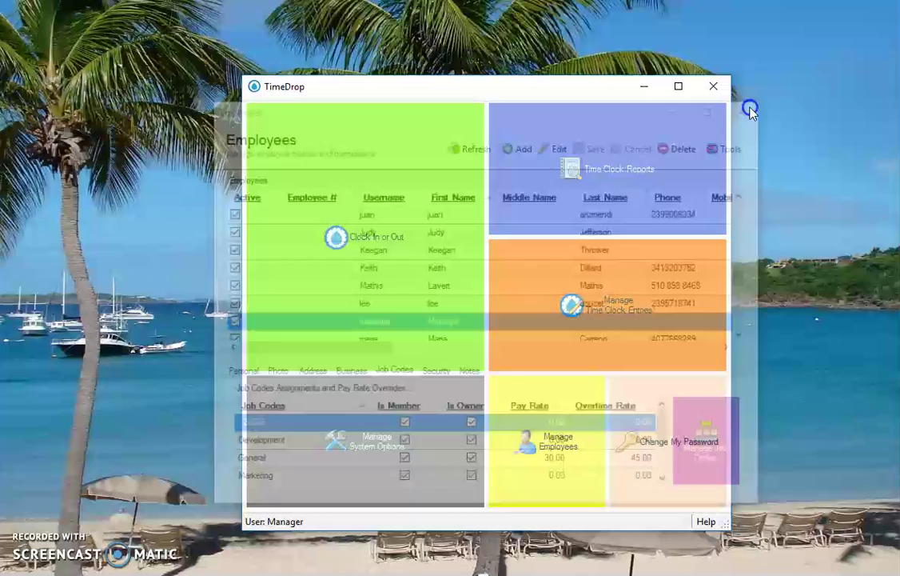
click(579, 195)
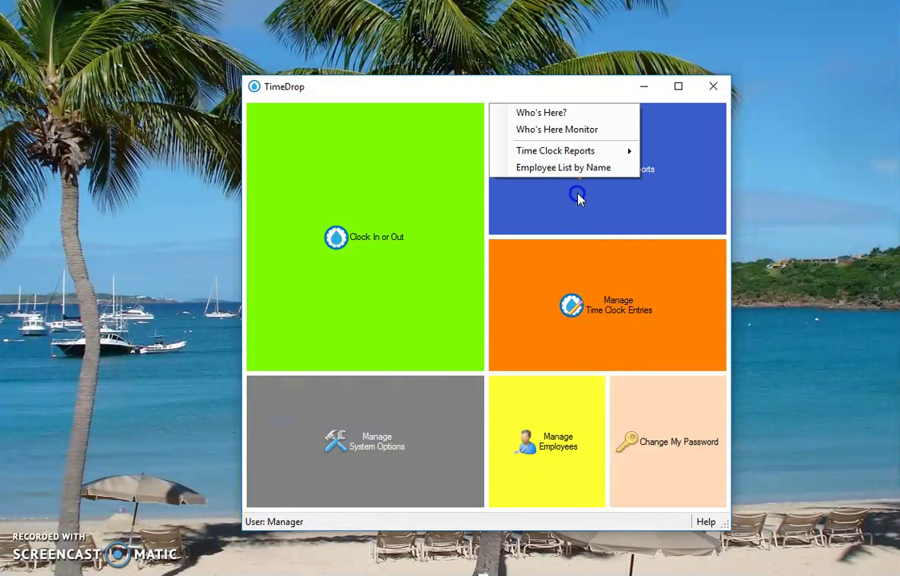
click(569, 134)
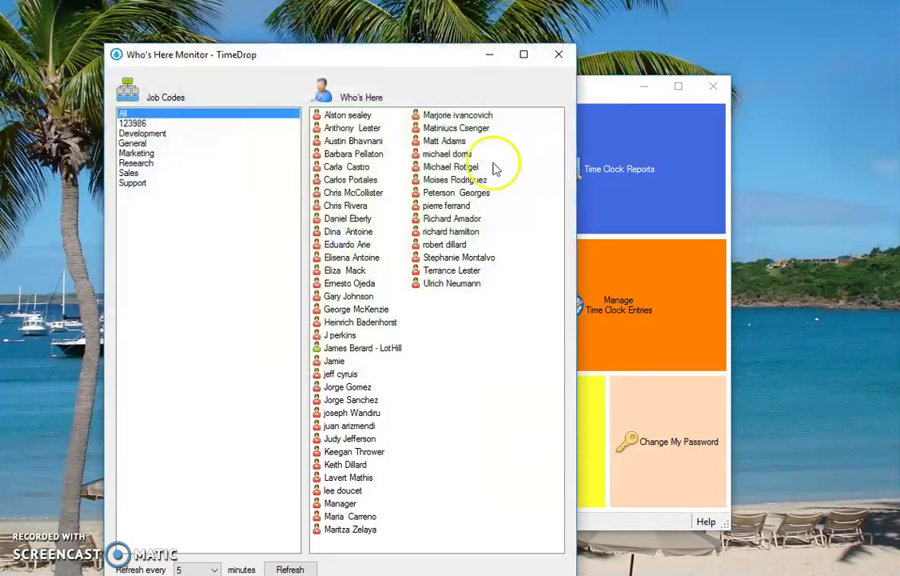
click(337, 349)
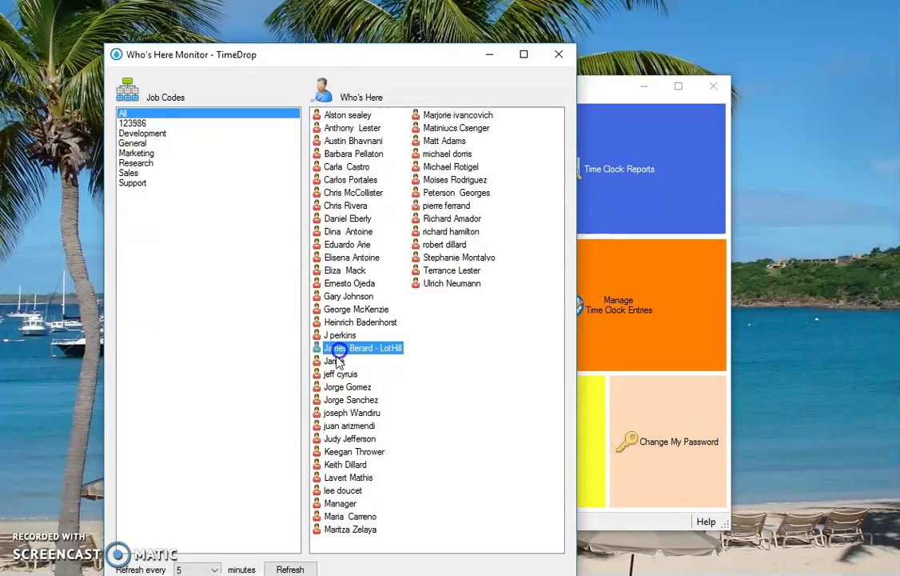
click(136, 124)
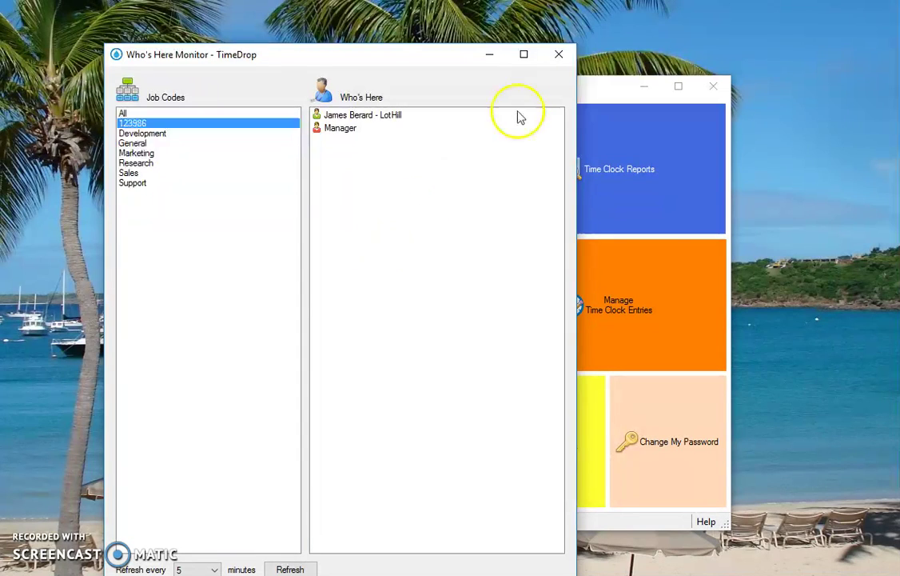
click(557, 55)
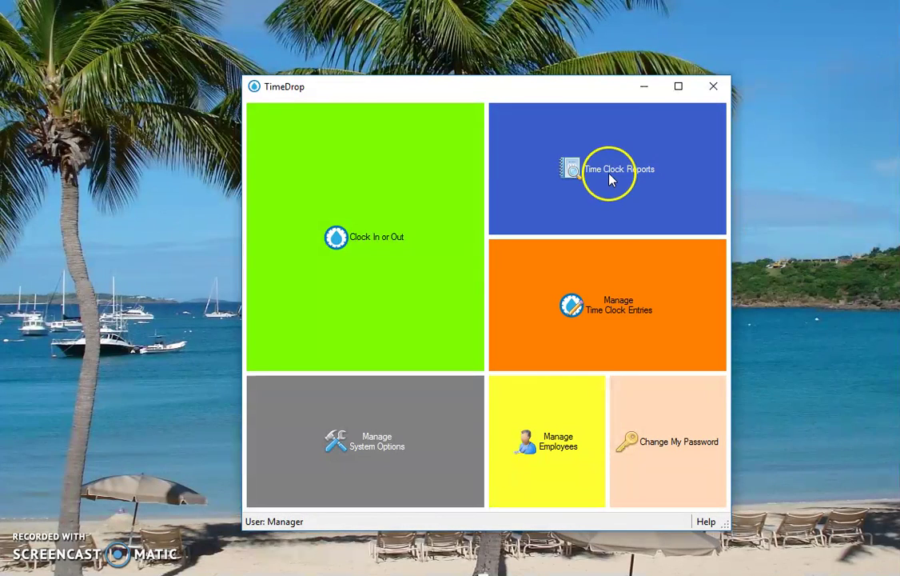
click(612, 176)
Generate a Year to Date timesheet report covering 1/1/2017 to 4/18/2017
mouse_move(564, 154)
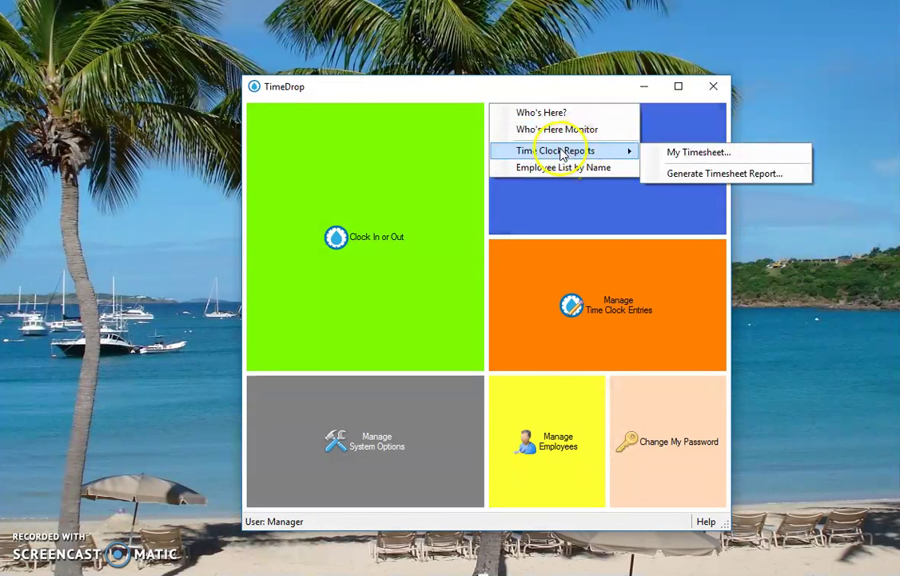
click(727, 174)
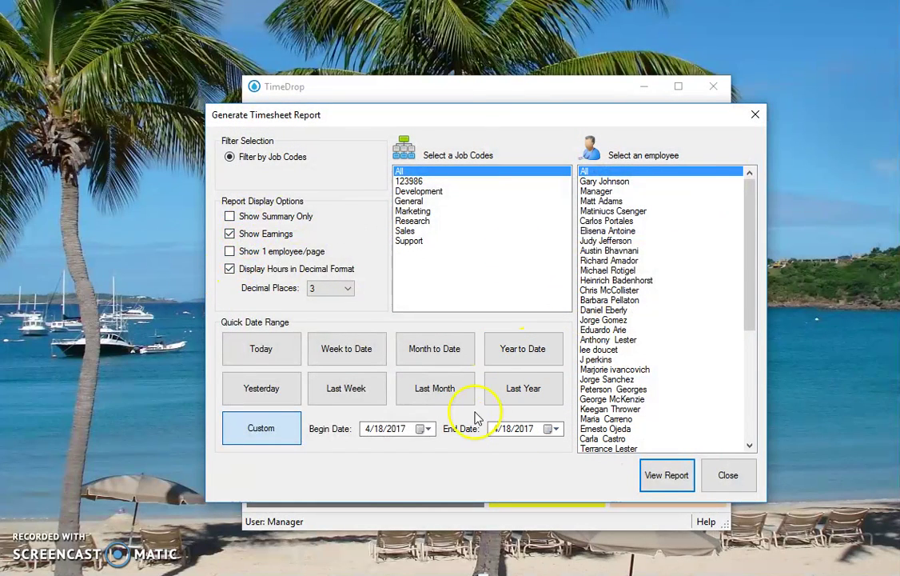
click(519, 346)
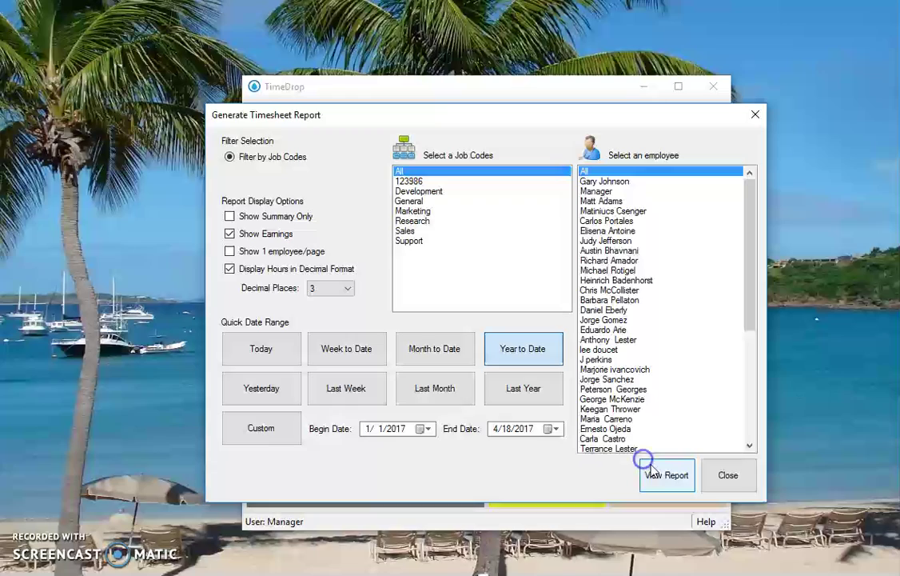
click(663, 487)
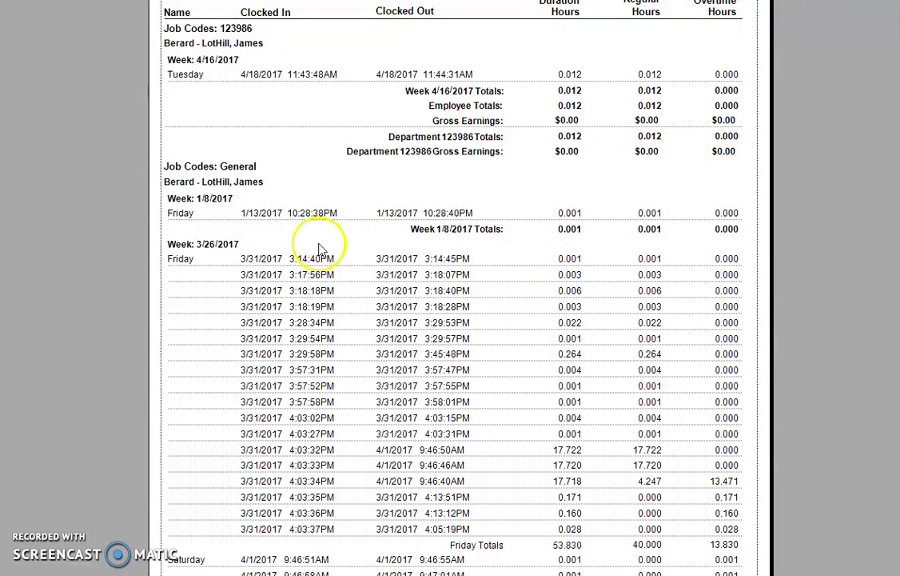
Scroll through the report to review the year-to-date hours per job code
scroll(445, 320, down, 3)
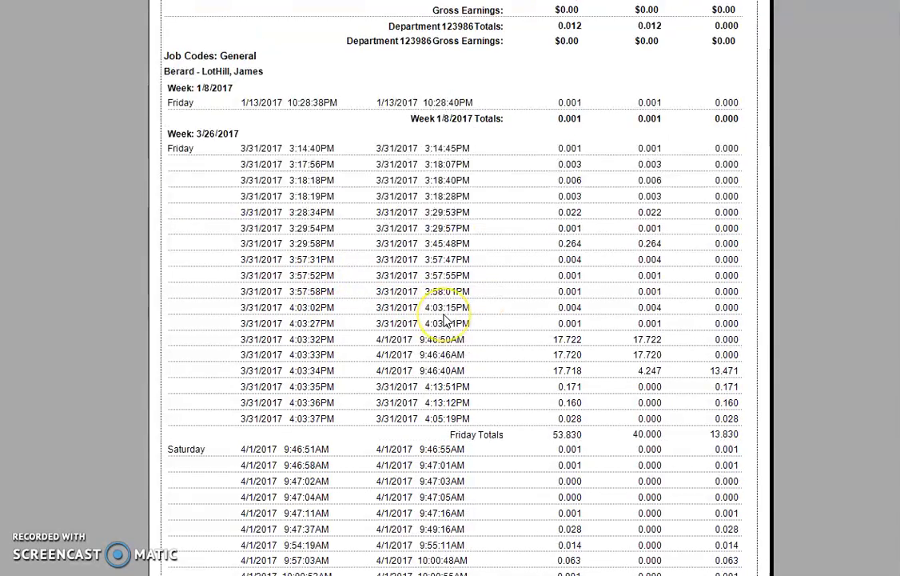
scroll(445, 320, up, 3)
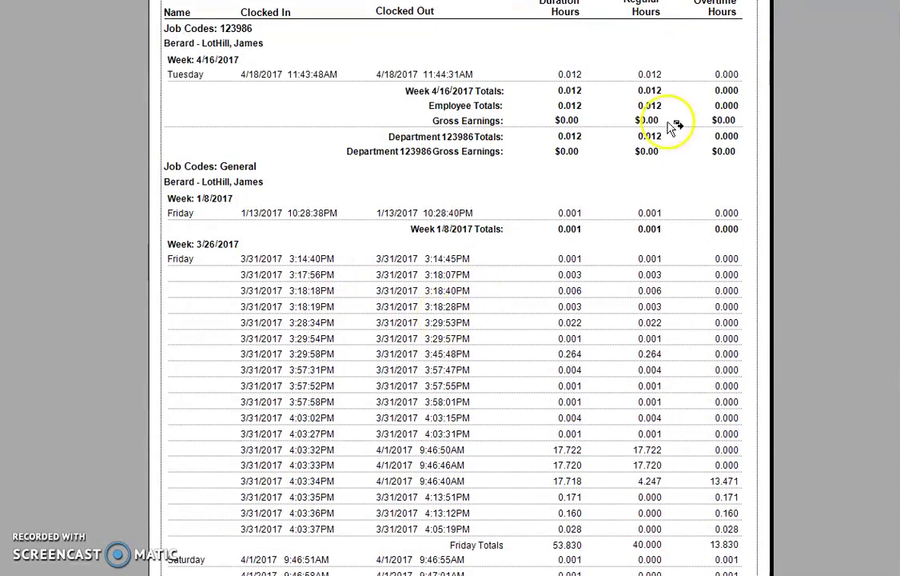